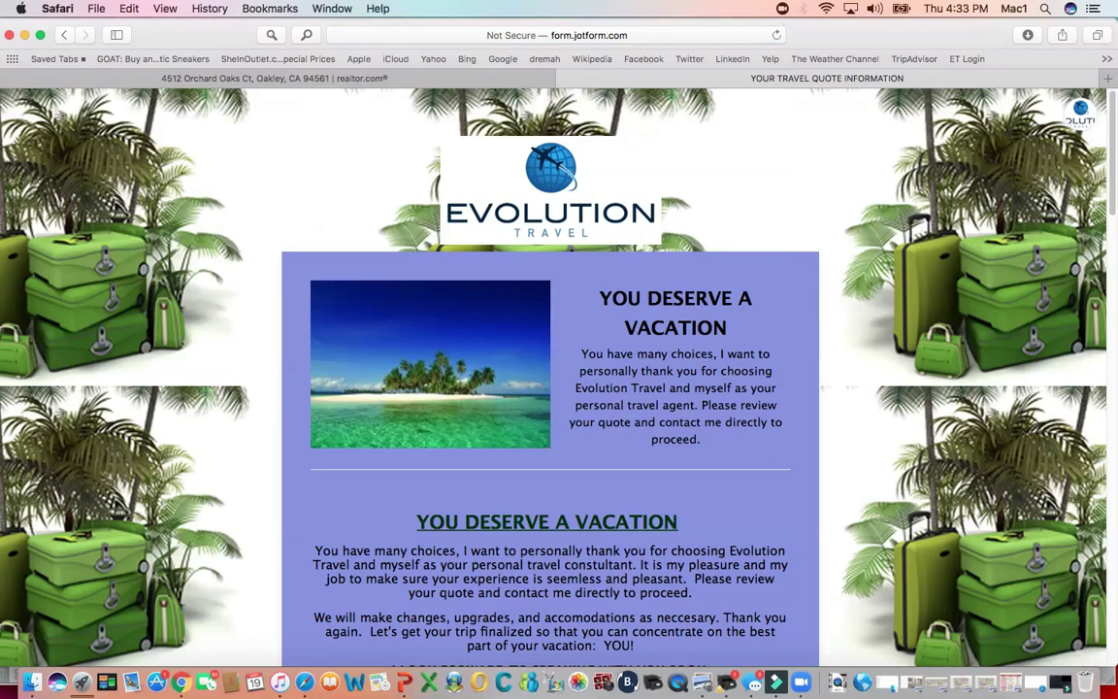
pyautogui.scroll(-4, 559, 369)
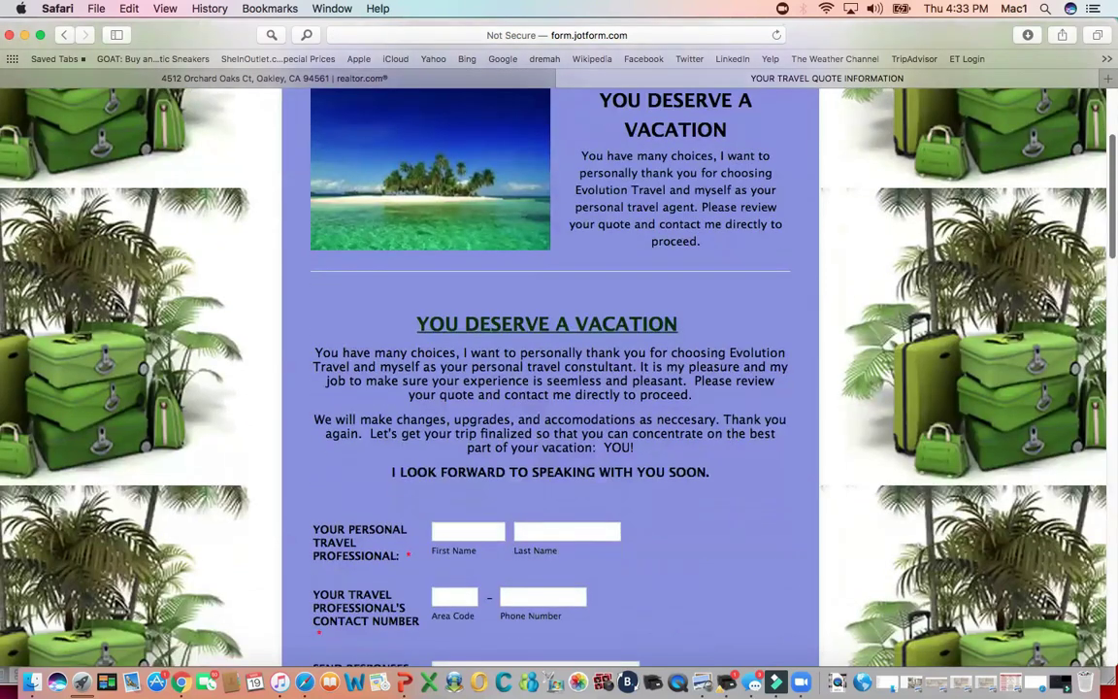
pyautogui.scroll(-1, 559, 369)
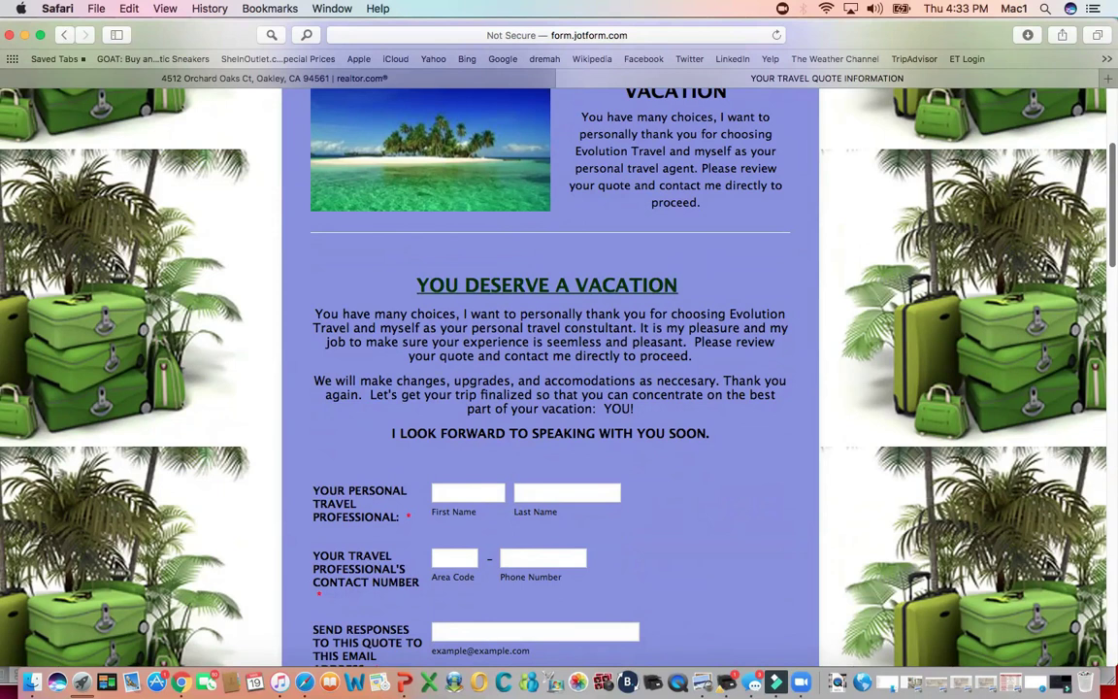
pyautogui.scroll(-3, 558, 369)
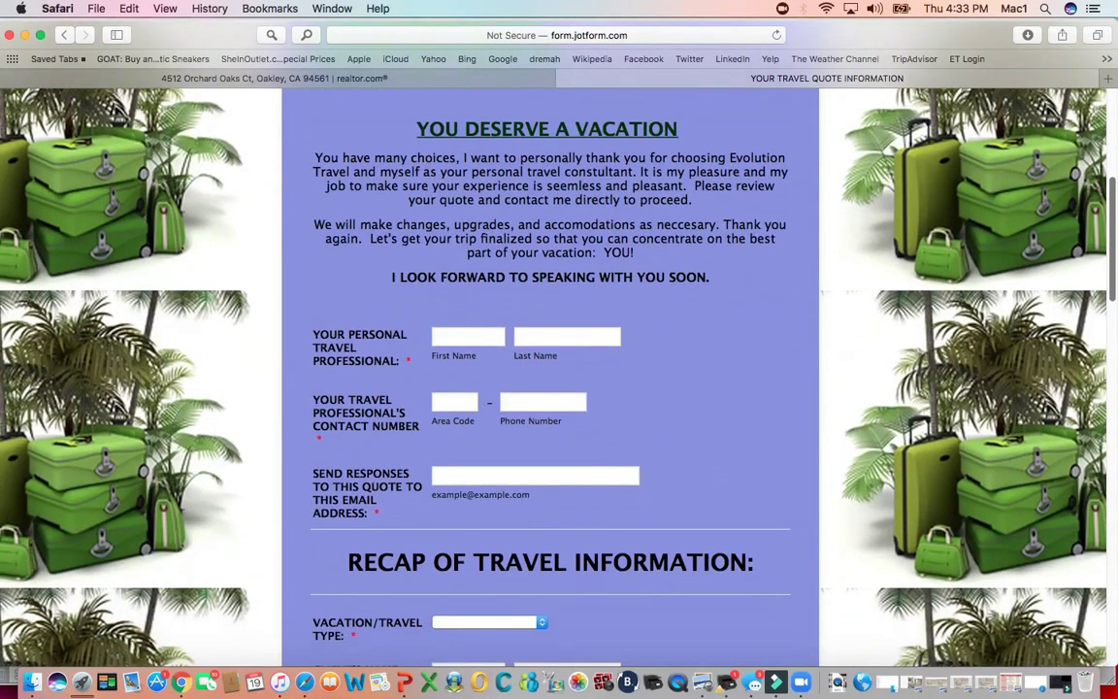
pyautogui.scroll(4, 558, 369)
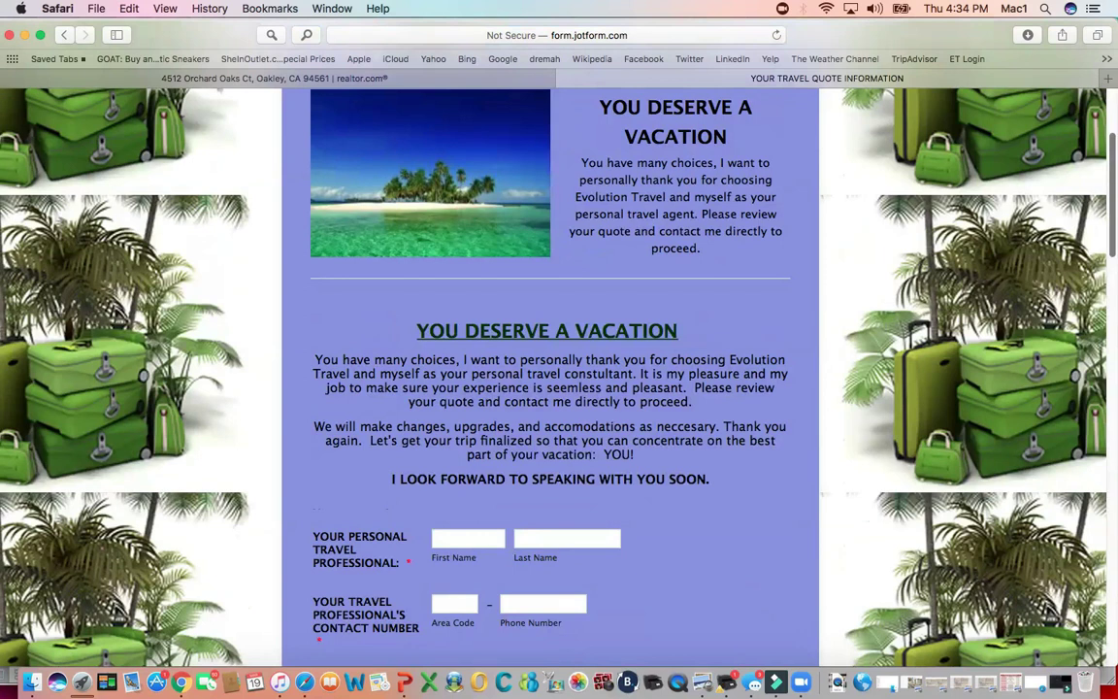
pyautogui.scroll(-1, 559, 369)
pyautogui.scroll(-2, 558, 368)
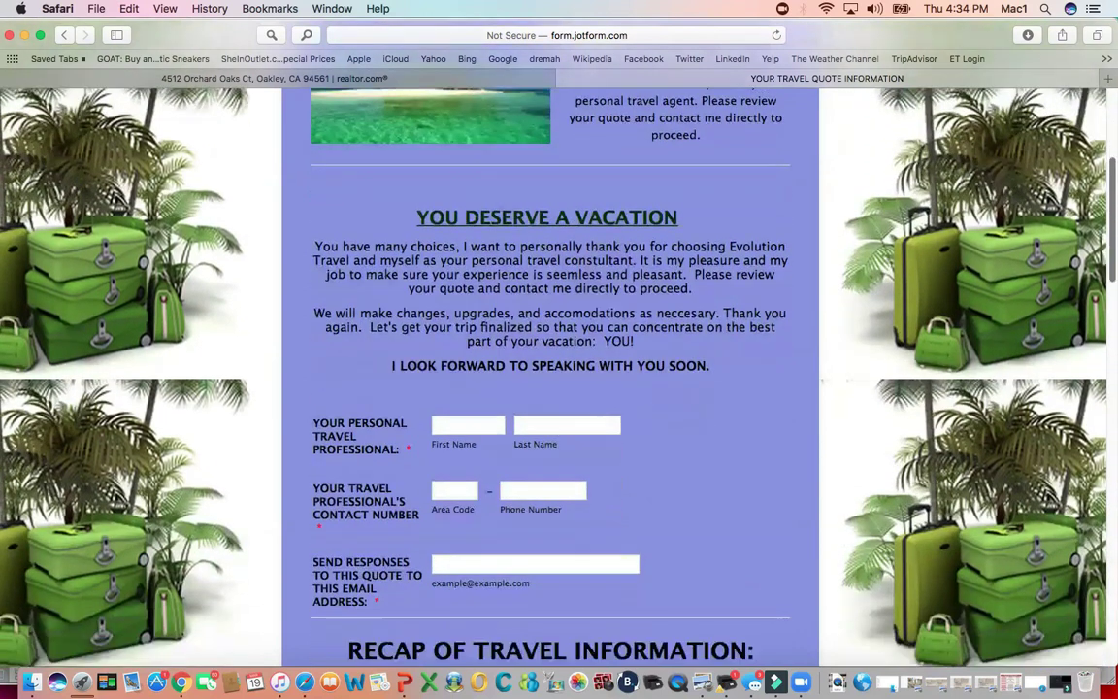
pyautogui.scroll(3, 559, 369)
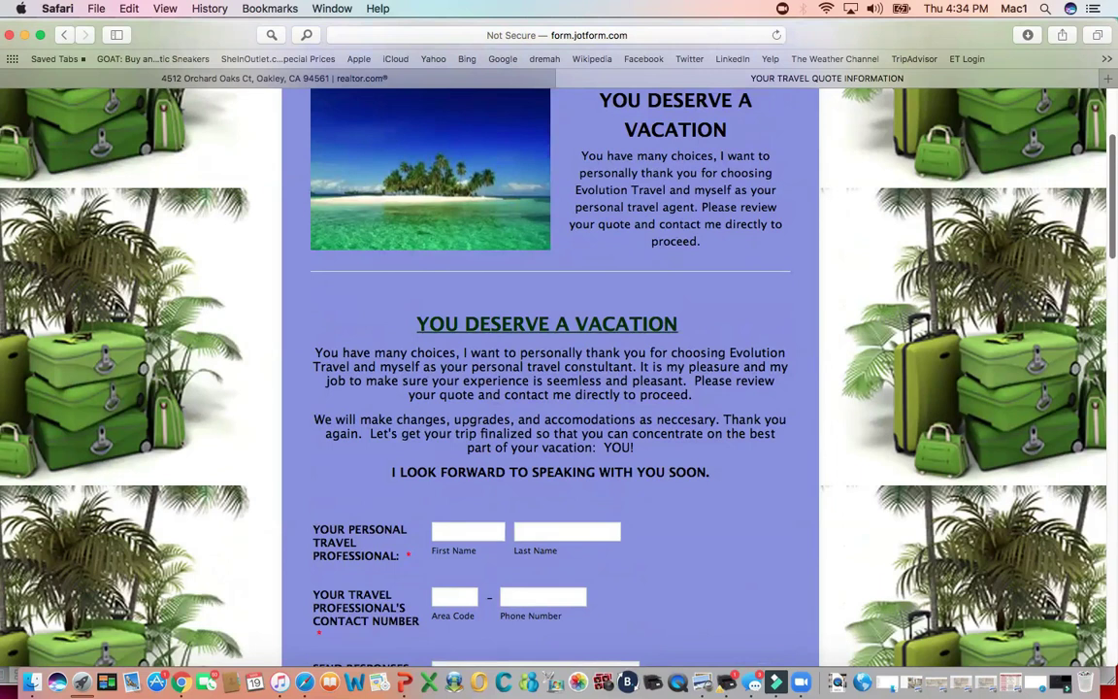
pyautogui.scroll(-5, 559, 369)
pyautogui.scroll(1, 558, 368)
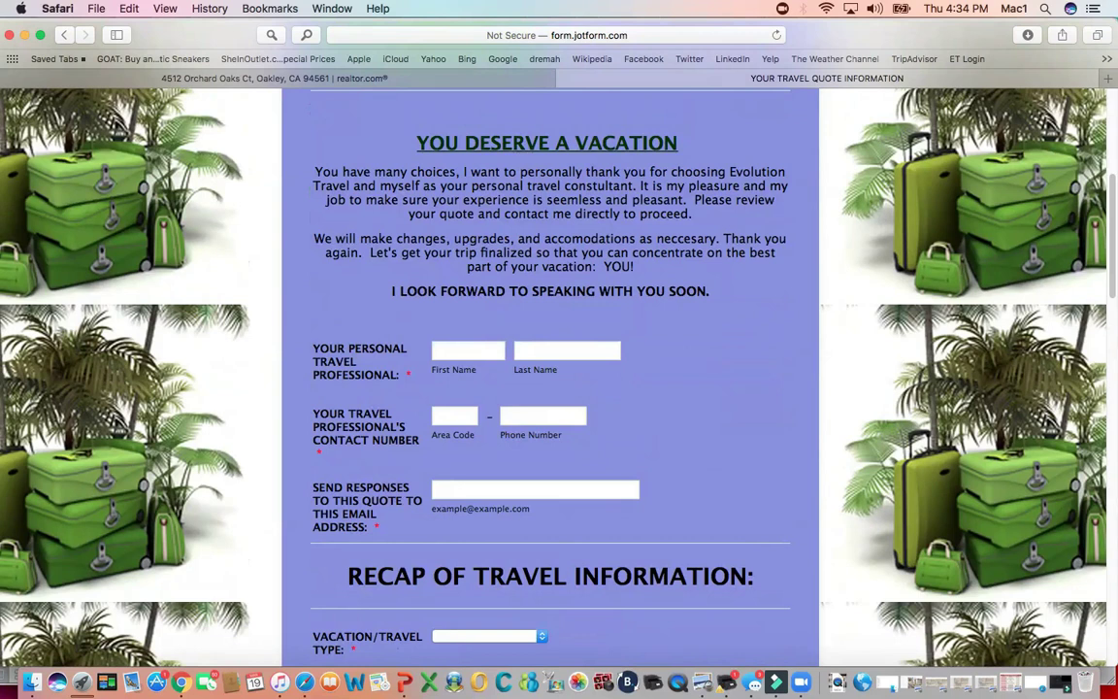
# - Enter the travel professional's first and last name, contact phone number and quote-response e-mail address
pyautogui.click(468, 351)
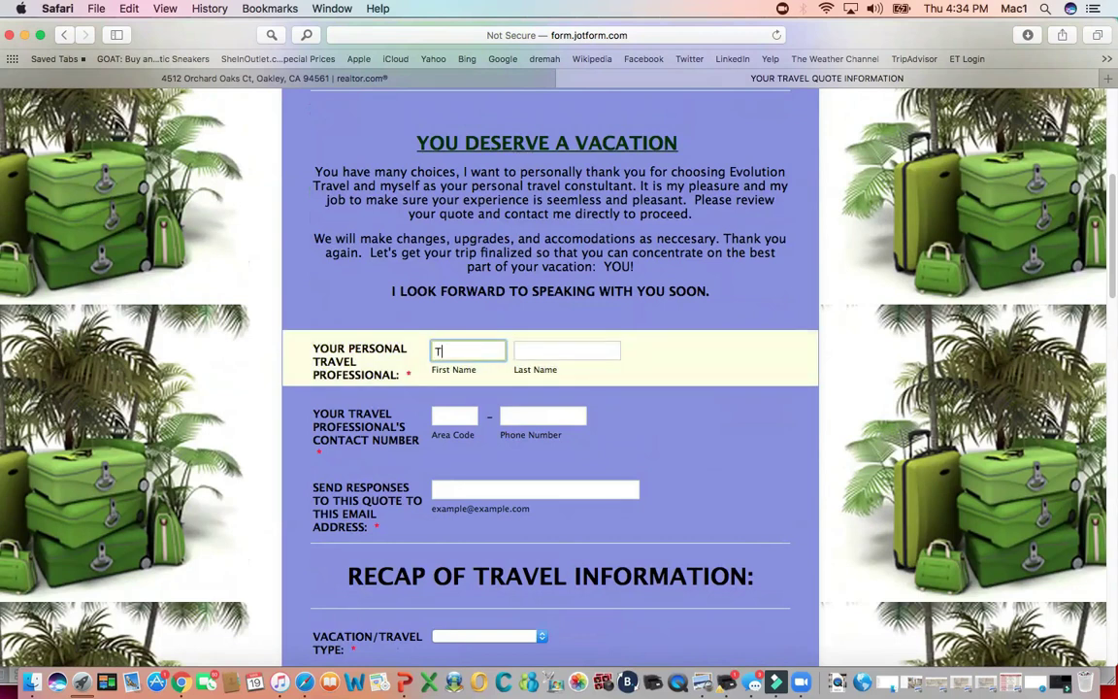
pyautogui.click(567, 351)
pyautogui.click(454, 415)
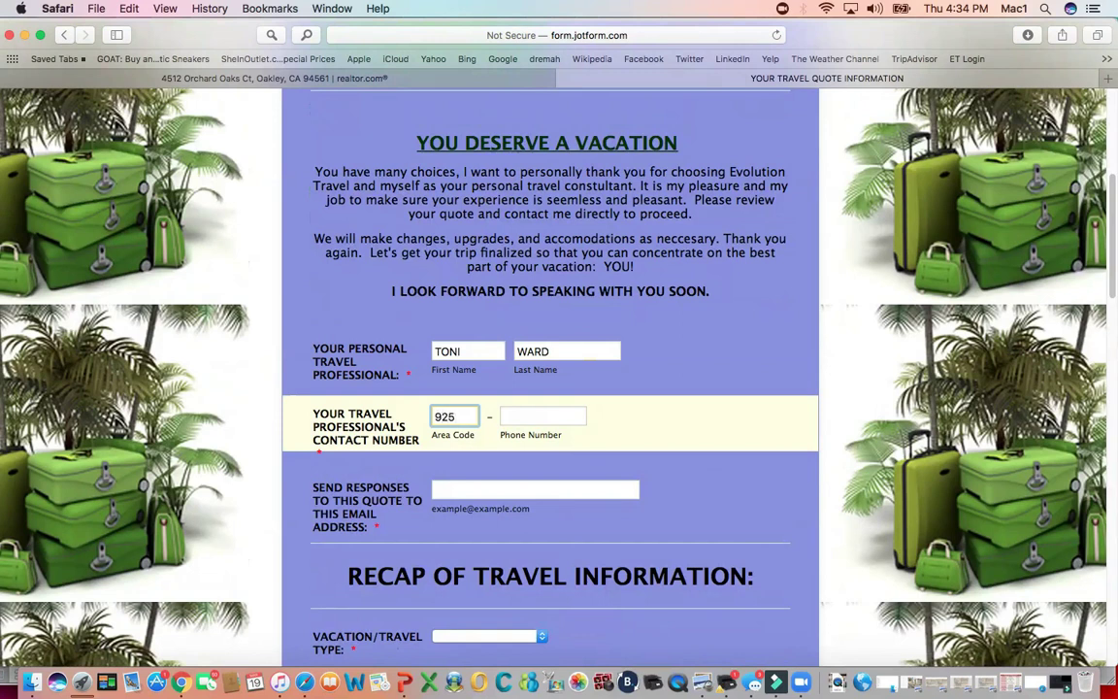
pyautogui.click(542, 416)
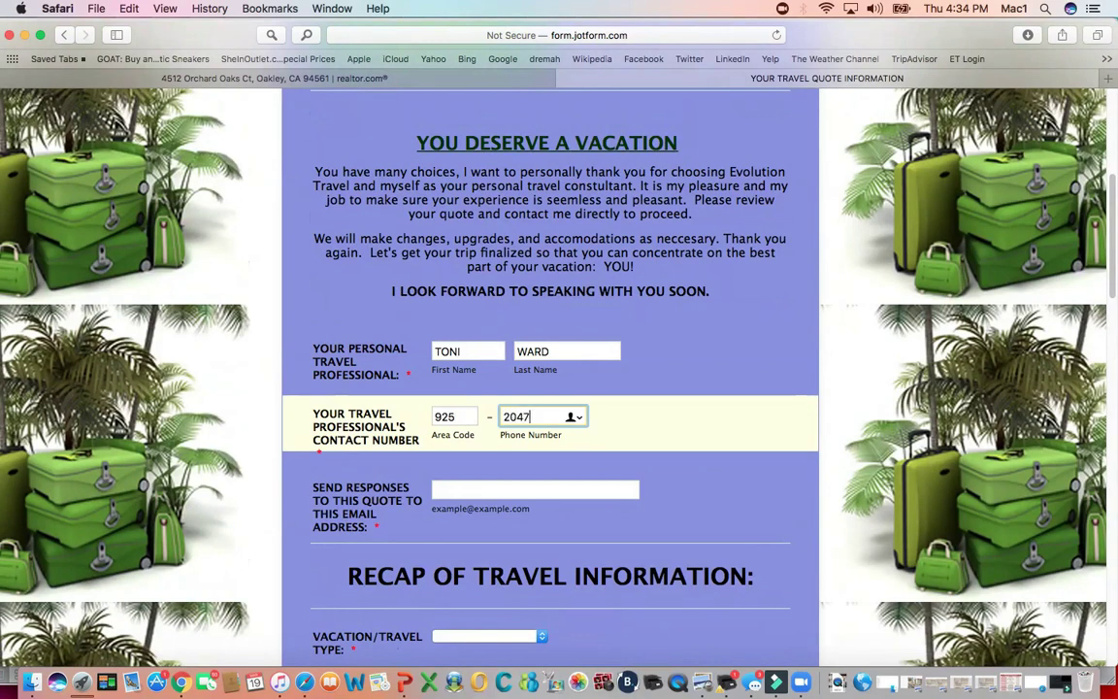
pyautogui.click(533, 490)
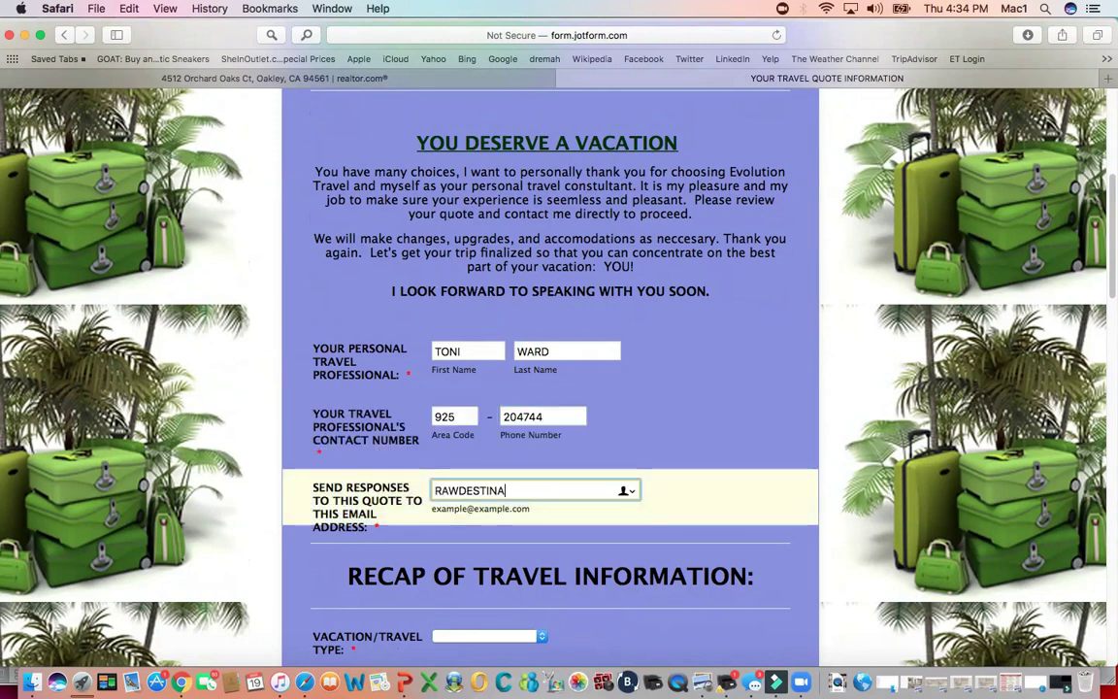
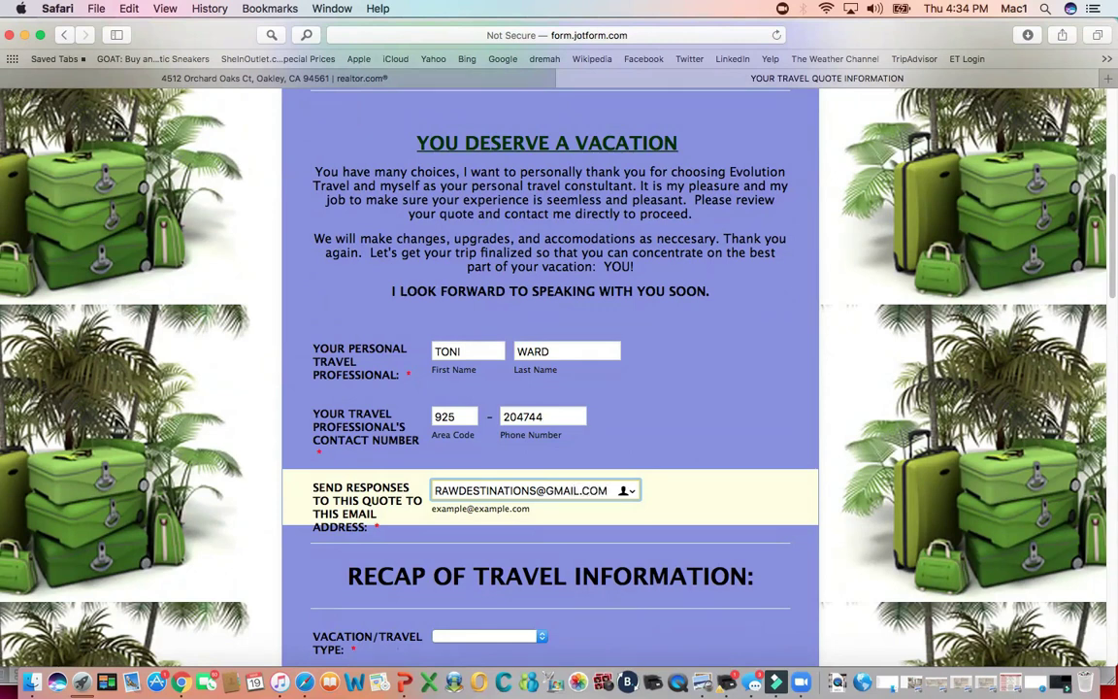
pyautogui.press('Tab')
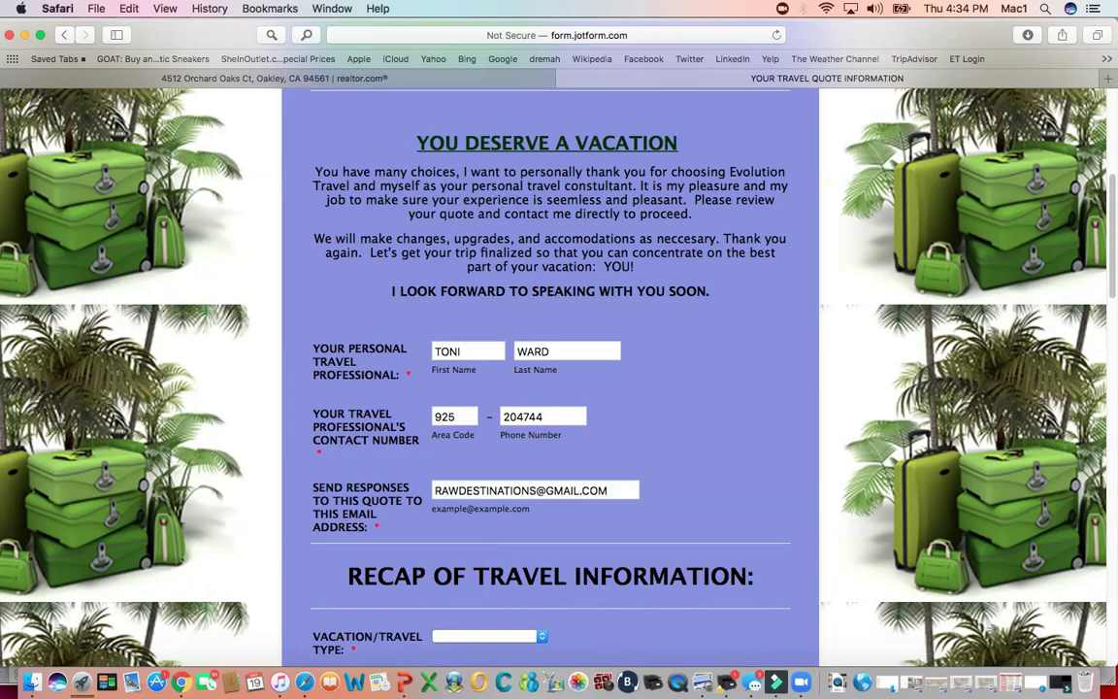
pyautogui.scroll(-10, 550, 378)
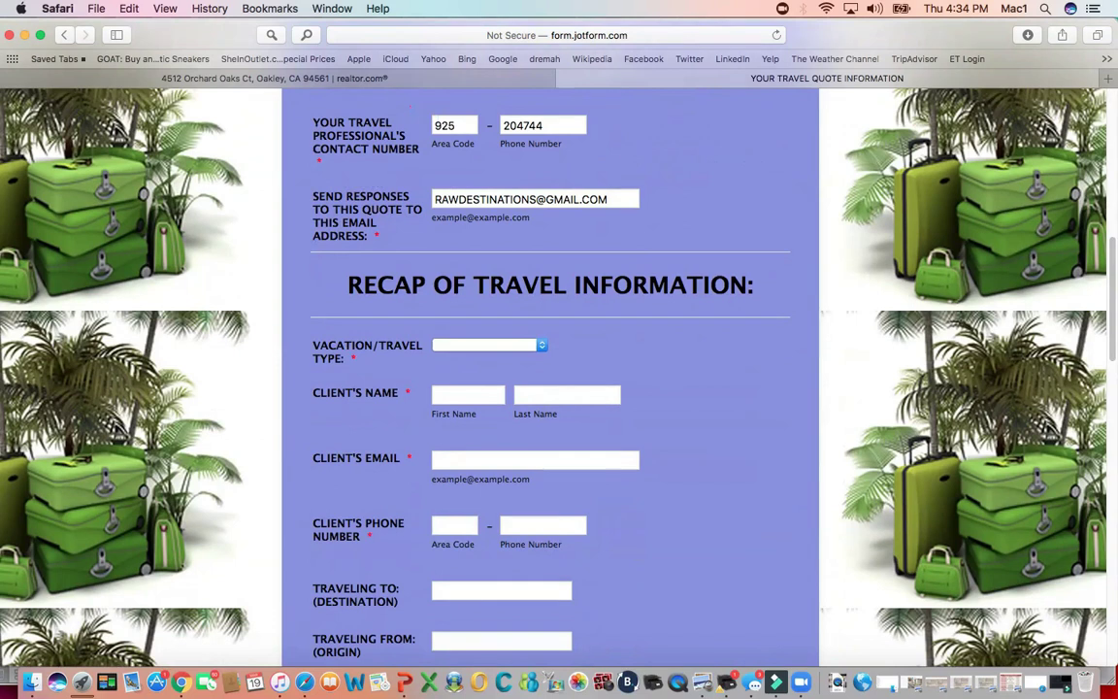
# - Choose 'Other: Explain in Comments' in the Vacation/Travel Type dropdown
pyautogui.click(488, 345)
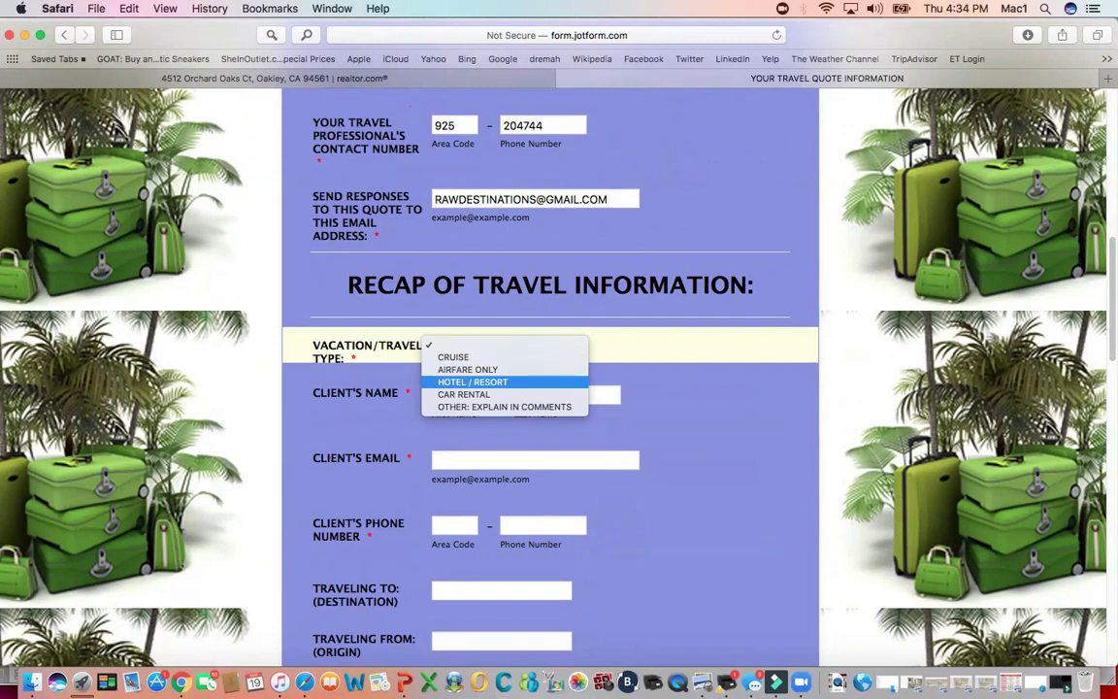
pyautogui.press('Down')
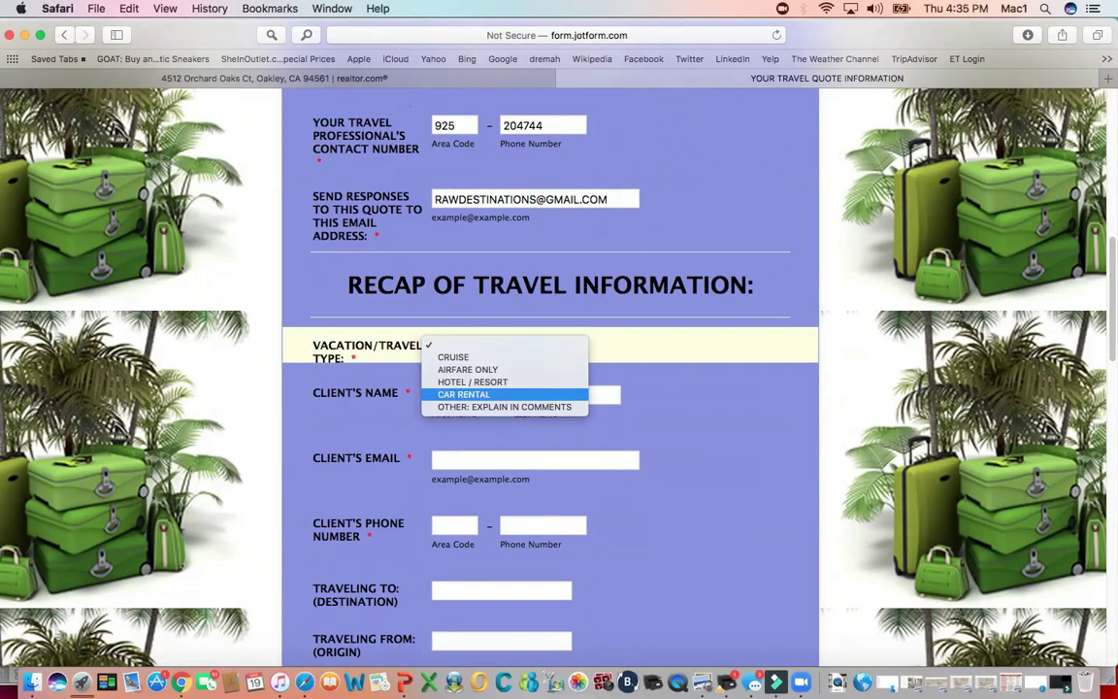
pyautogui.press('Down')
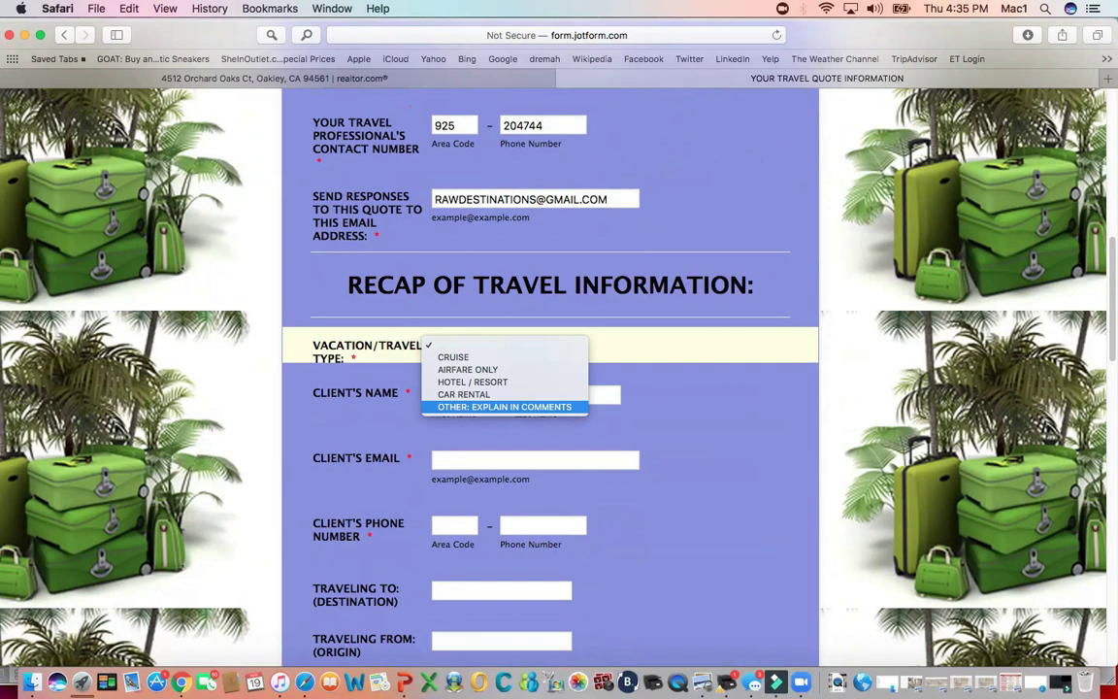
pyautogui.press('Return')
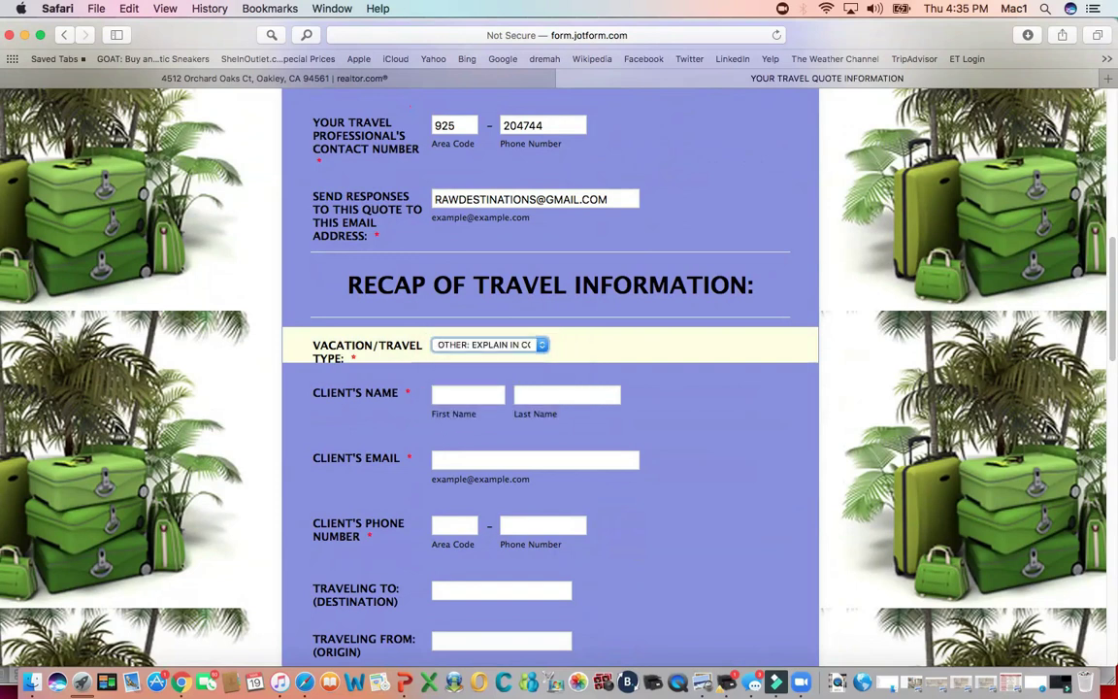
pyautogui.click(467, 394)
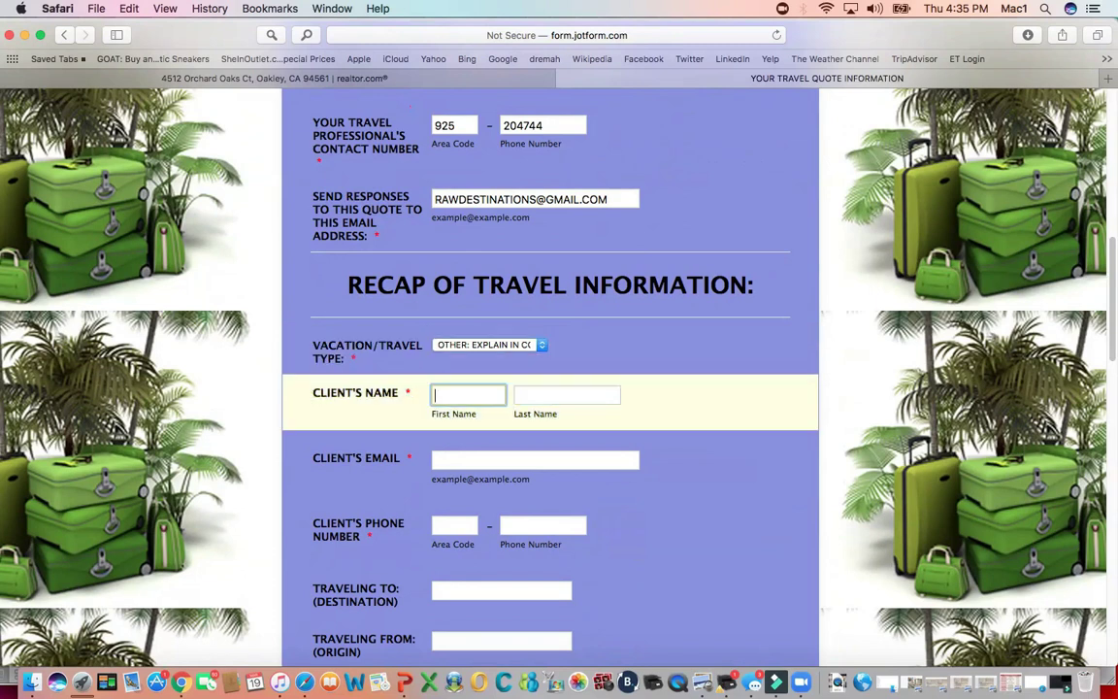
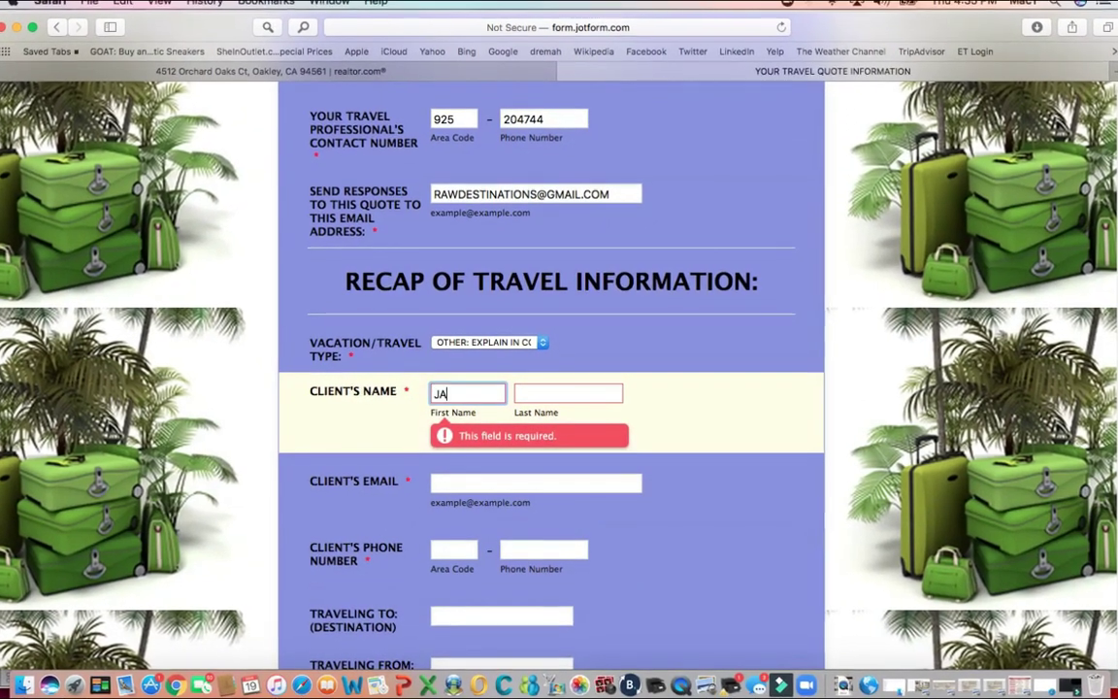
# - Enter the client's first name, last name and e-mail address
pyautogui.press('Tab')
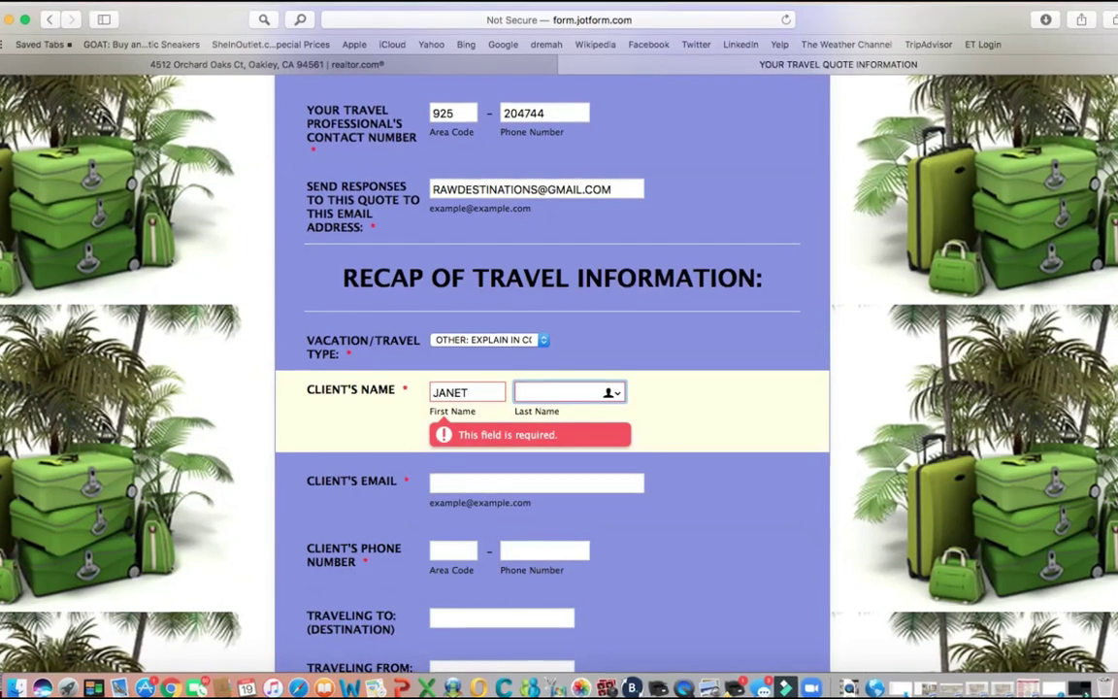
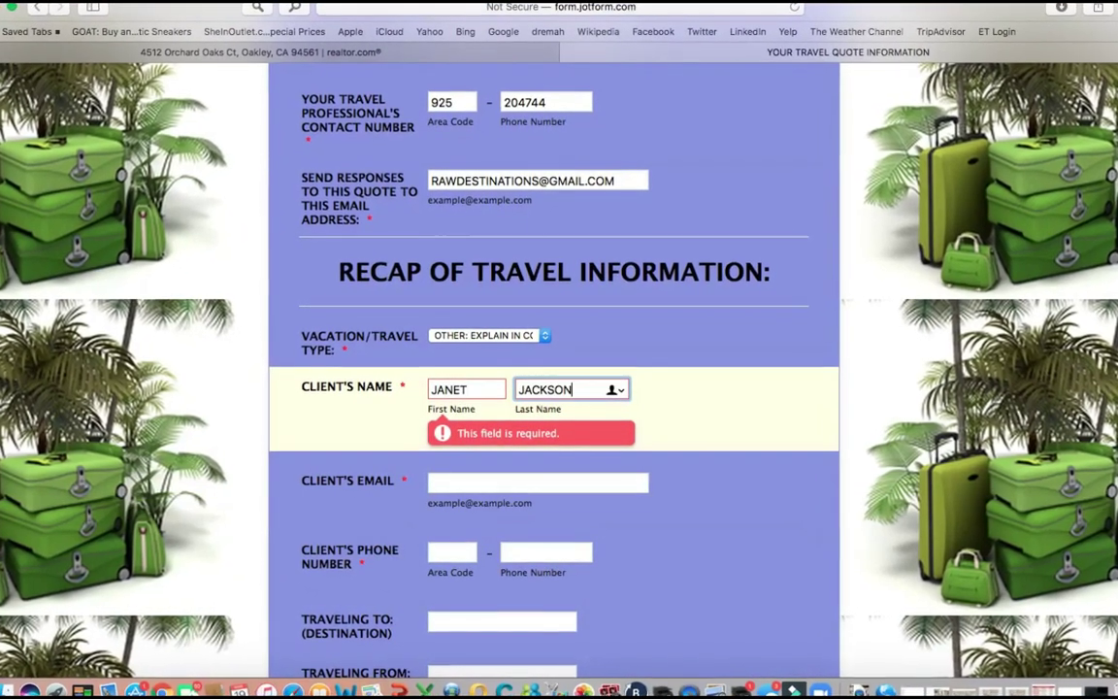
pyautogui.press('Tab')
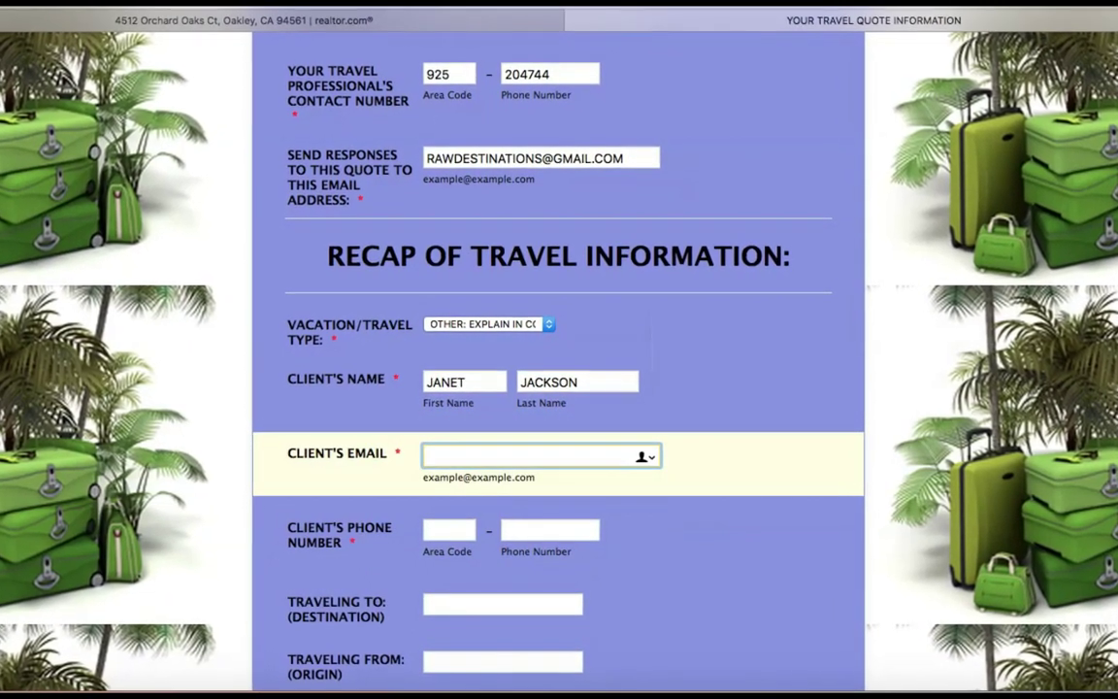
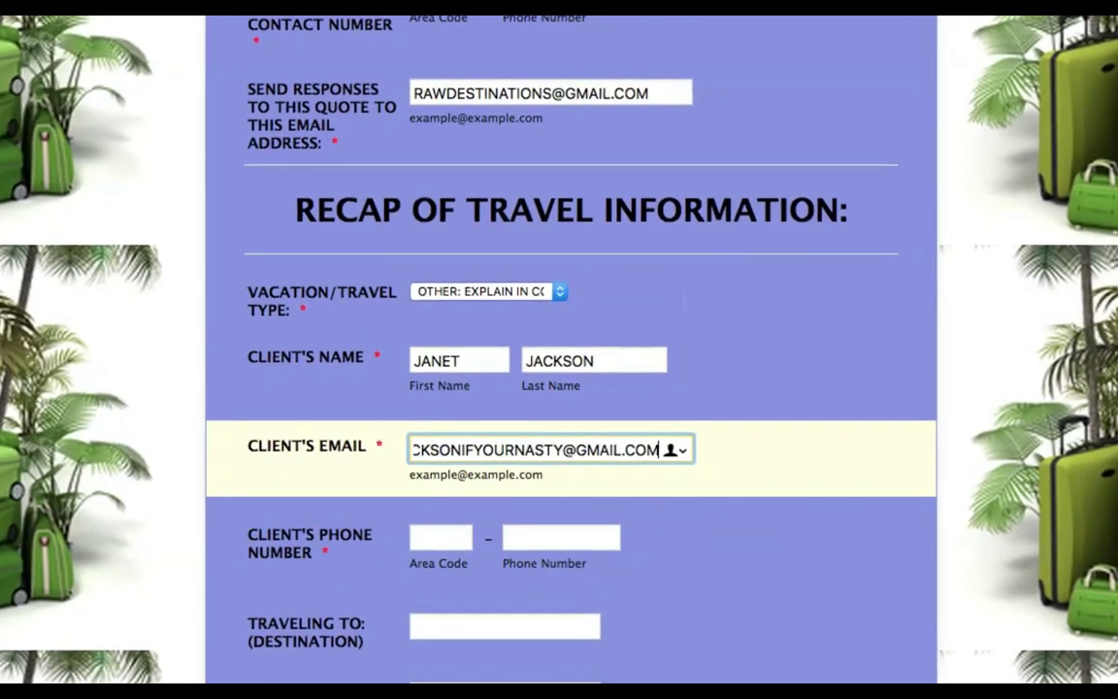
pyautogui.click(441, 537)
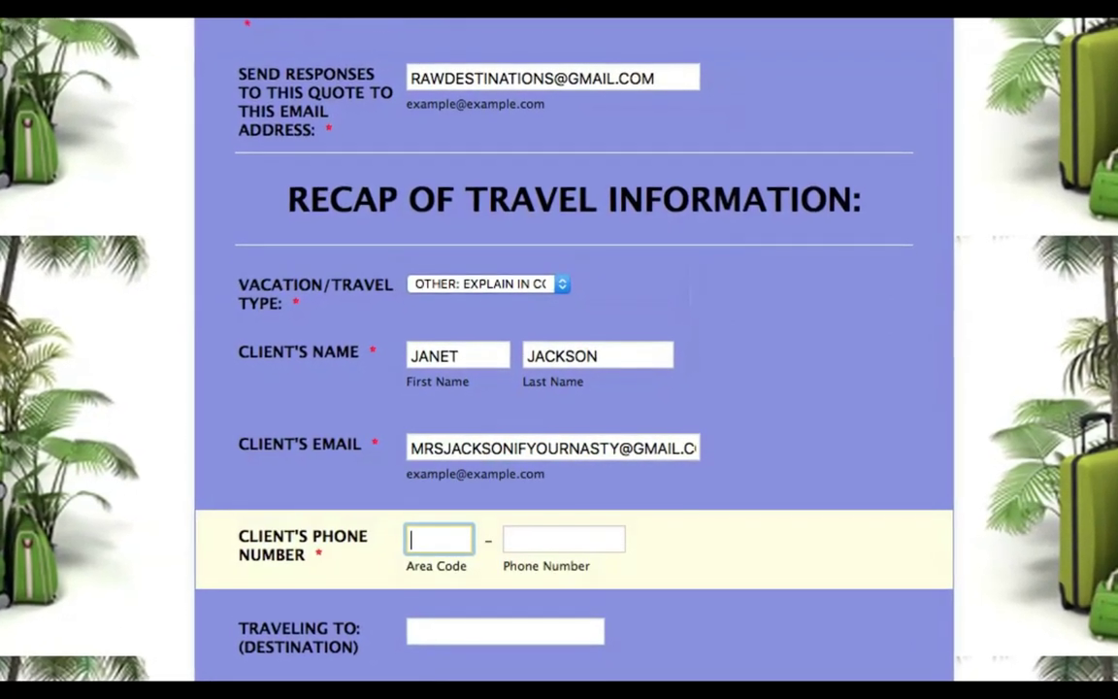
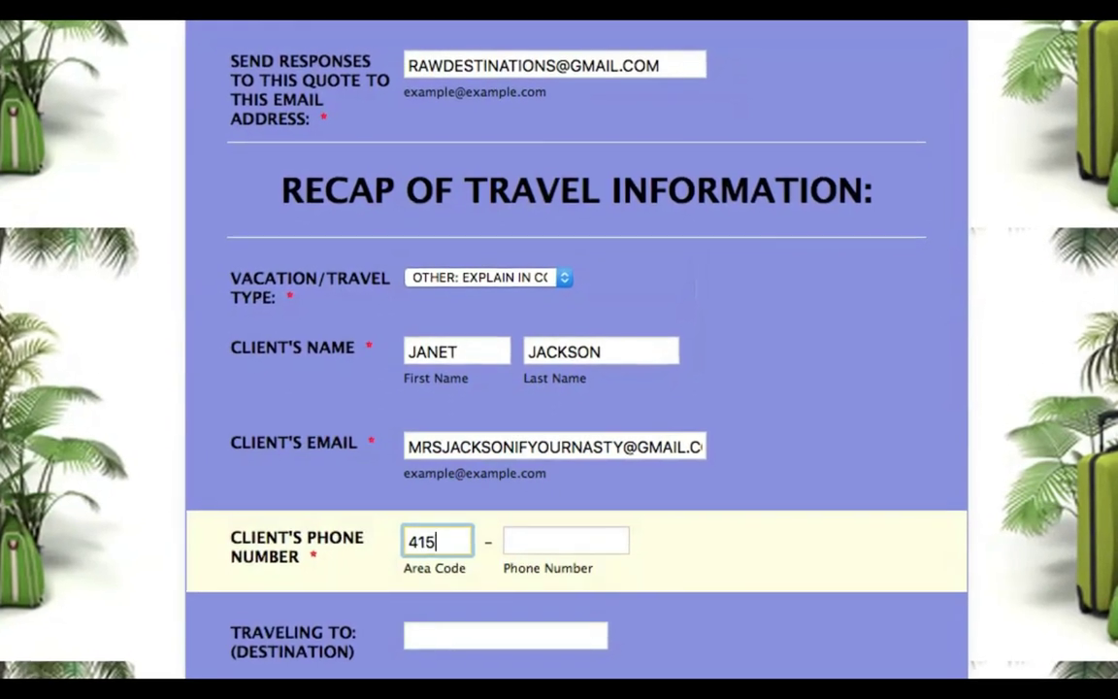
# - Enter the client's phone area code and phone number
pyautogui.press('Tab')
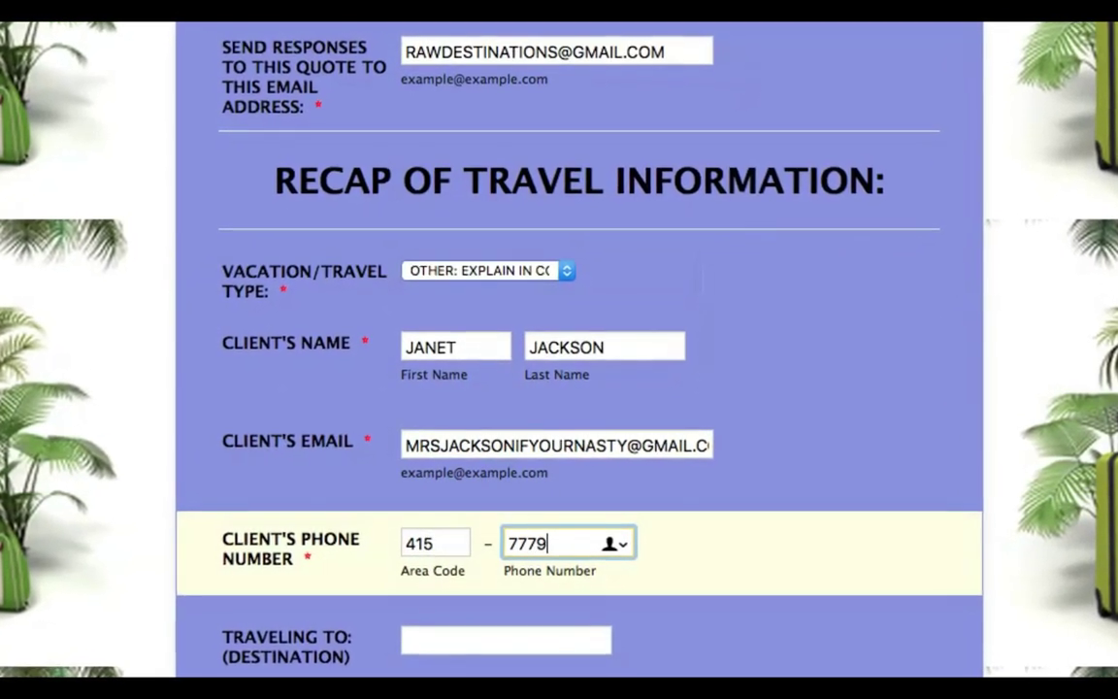
pyautogui.press('Tab')
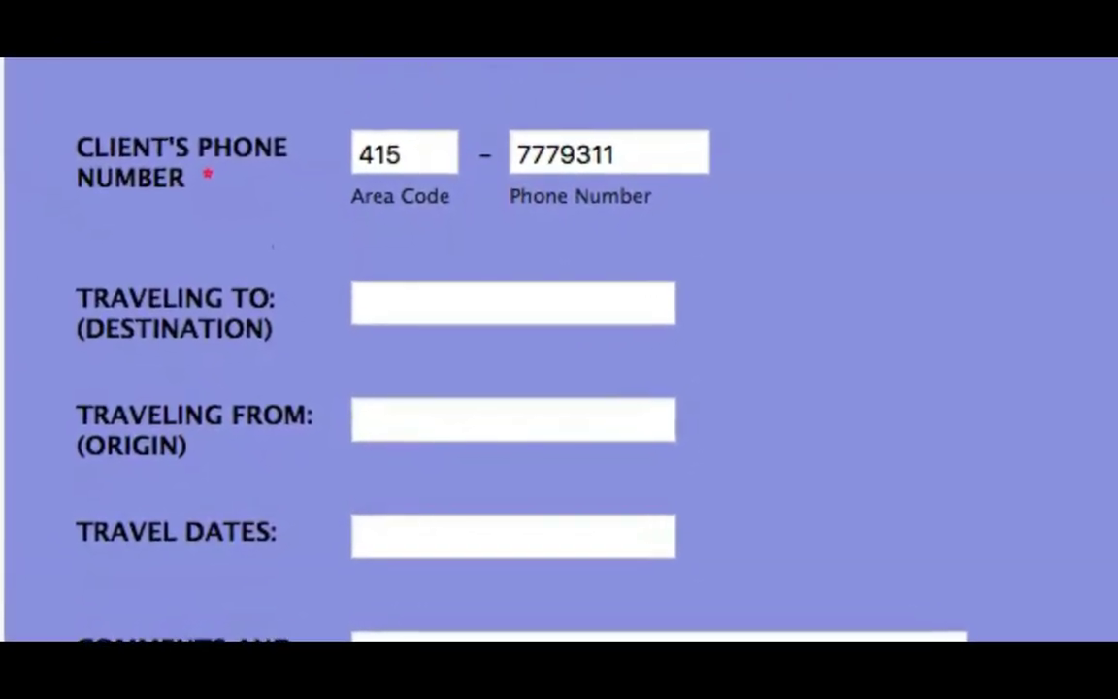
# - Fill Traveling To with JAMAICA and Traveling From with LA, CA
pyautogui.click(514, 298)
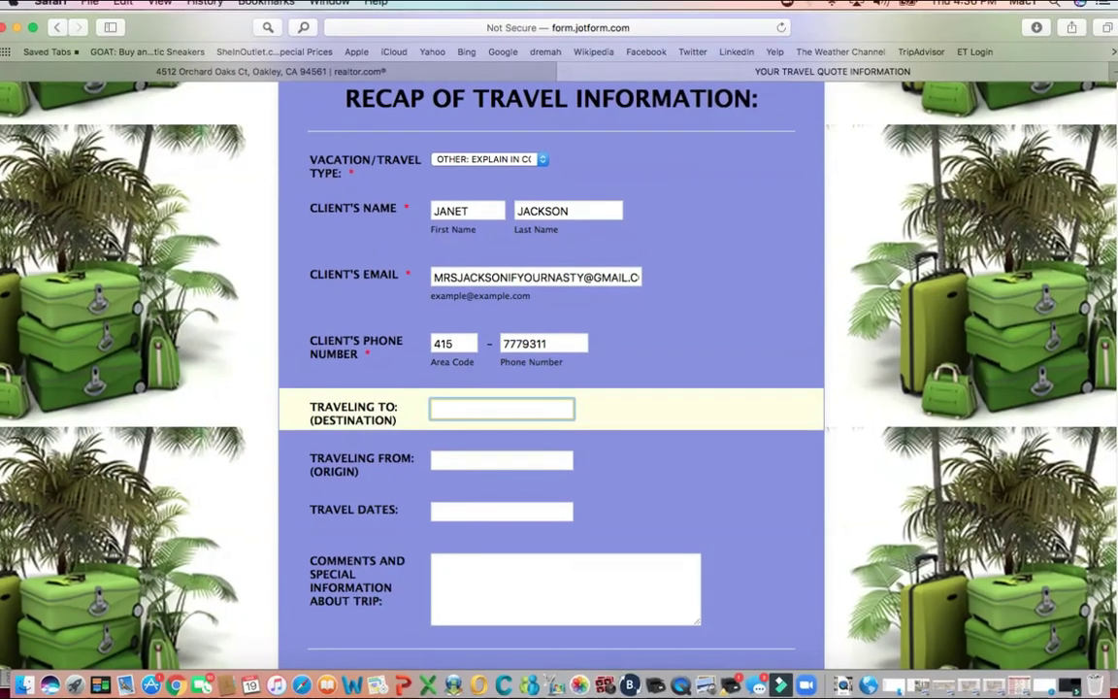
pyautogui.write('JAMAICA')
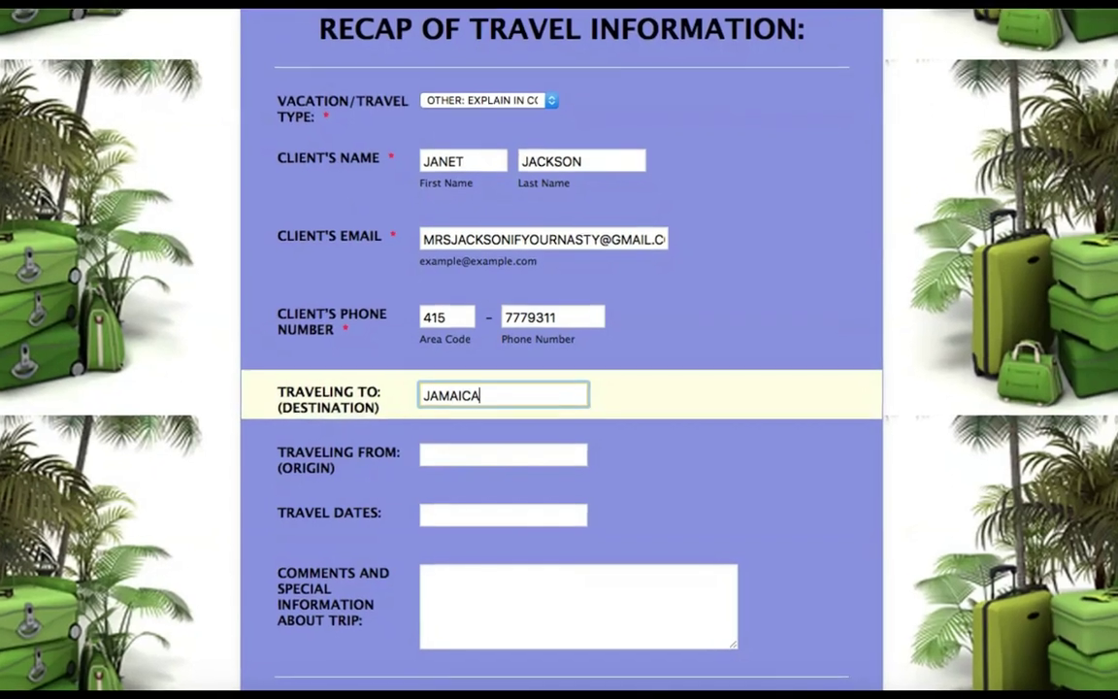
pyautogui.click(504, 453)
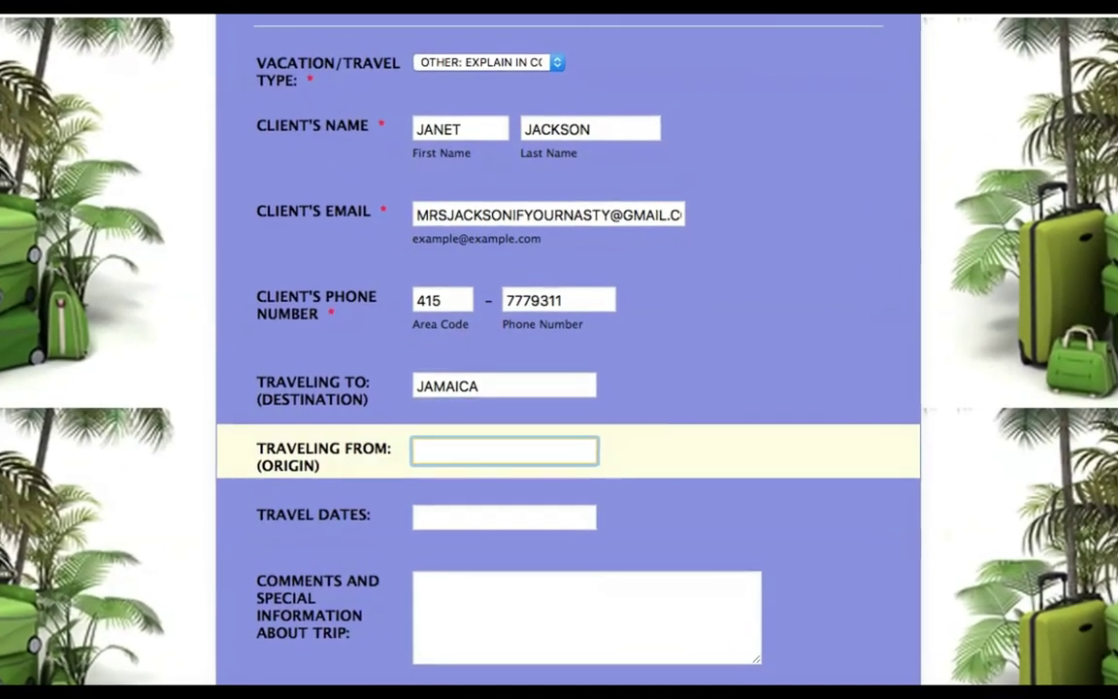
pyautogui.write('LOS A')
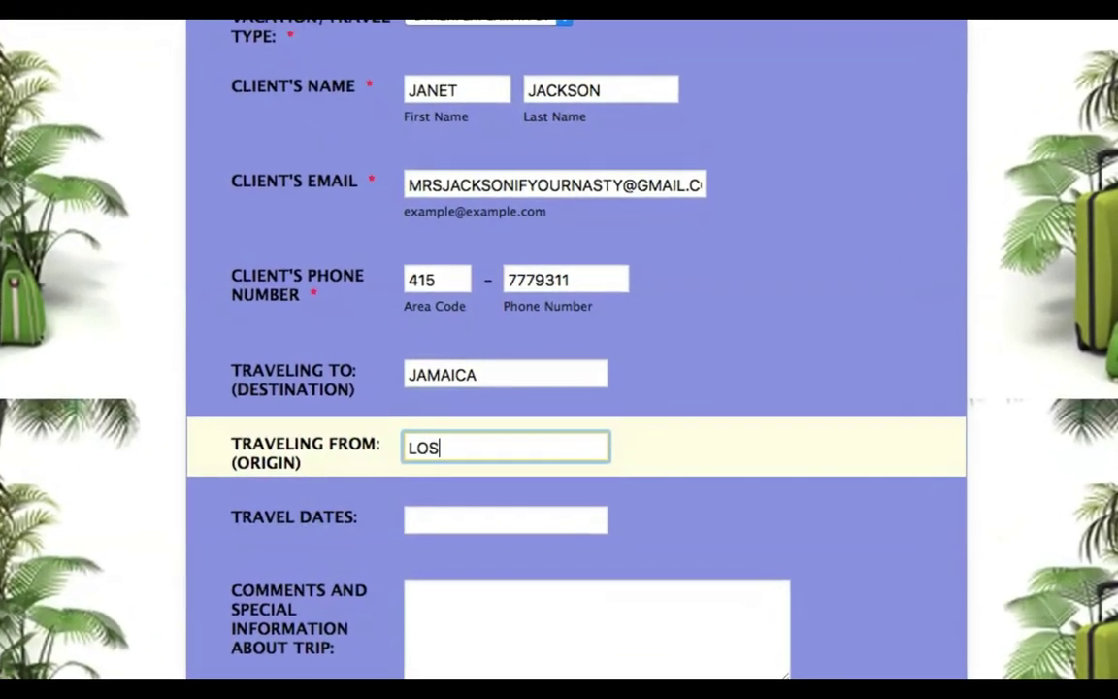
pyautogui.write('NG')
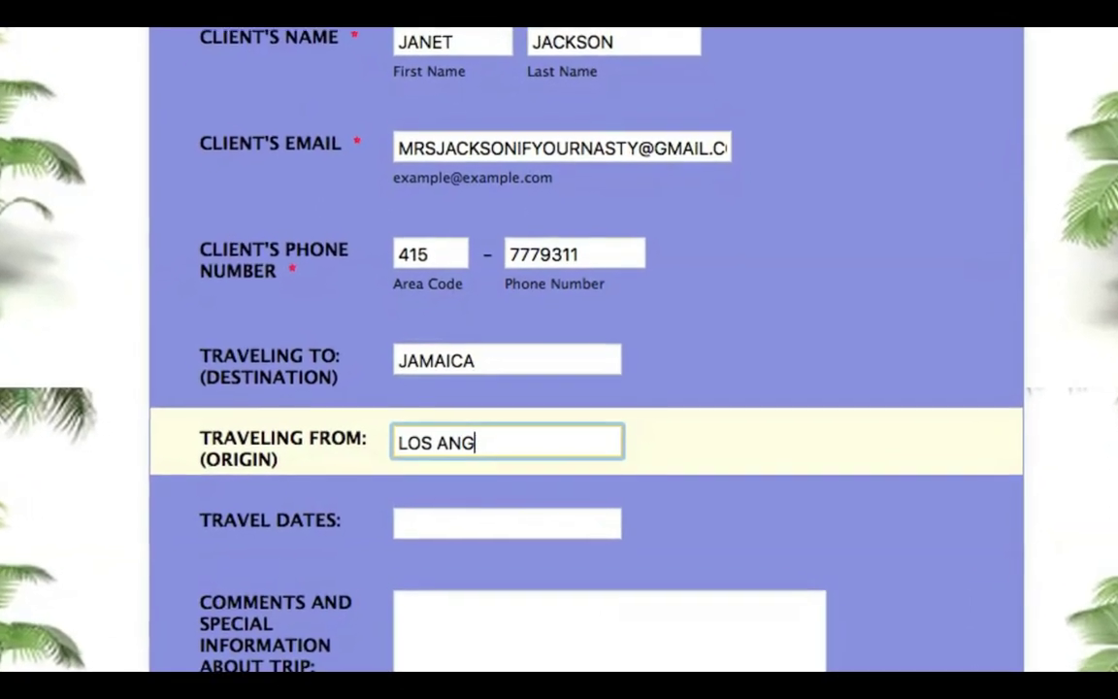
pyautogui.press('BackSpace')
pyautogui.press('BackSpace')
pyautogui.press('BackSpace')
pyautogui.press('BackSpace')
pyautogui.press('BackSpace')
pyautogui.press('BackSpace')
pyautogui.write('A, CA')
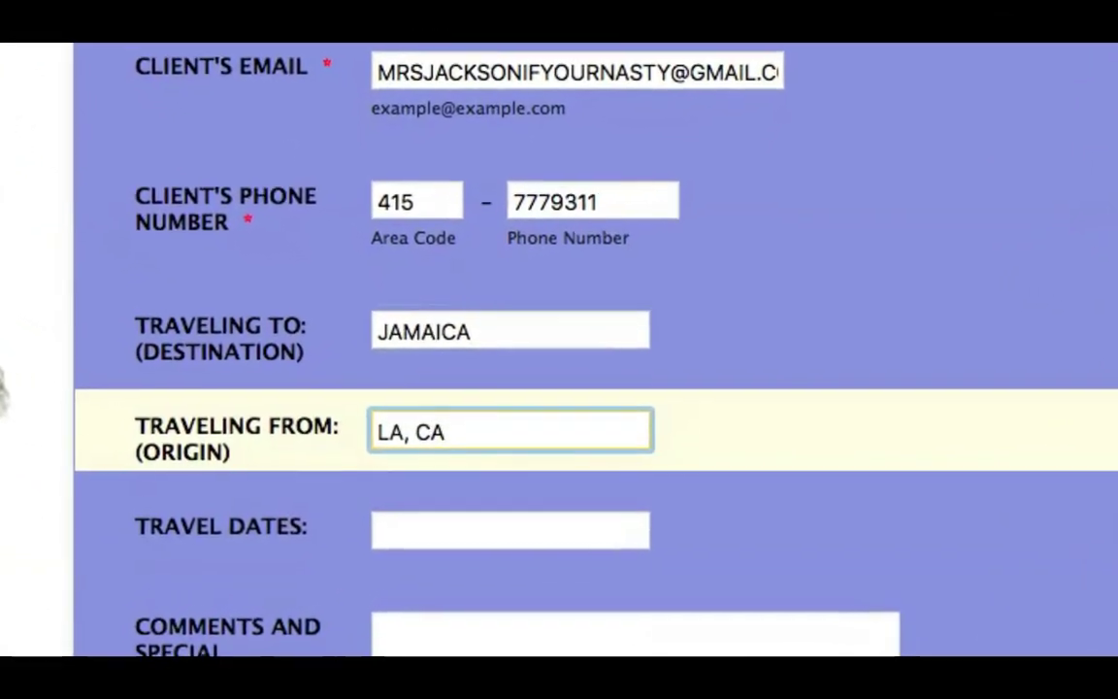
pyautogui.press('Tab')
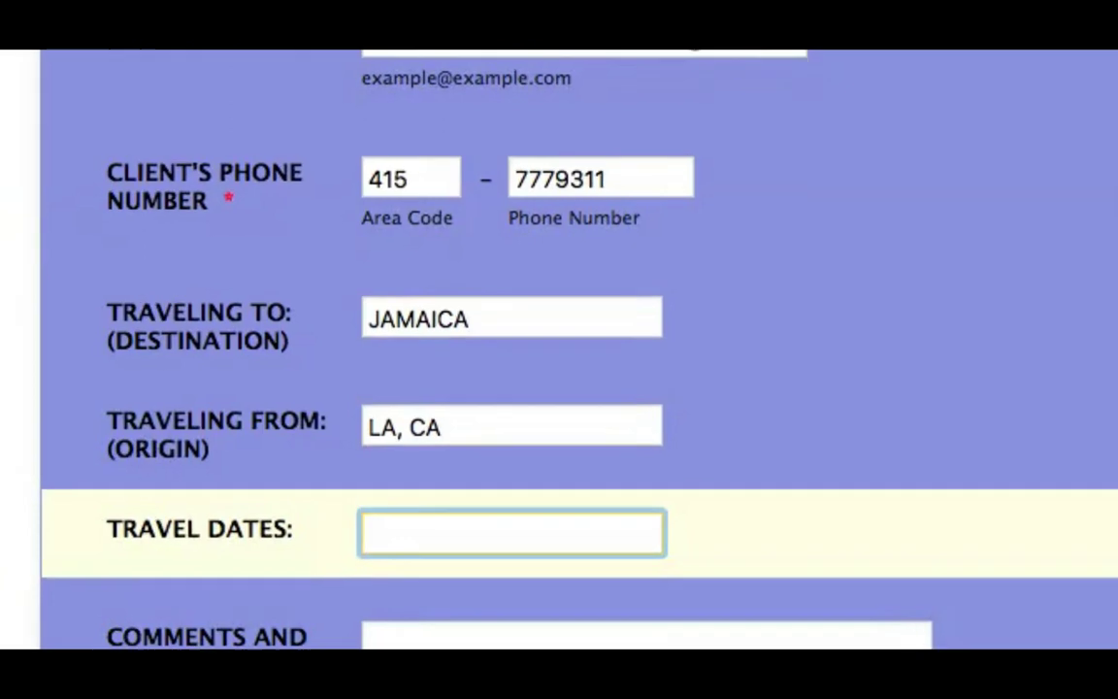
# - Type the travel dates as MAY 16, 2020 - MAY 23, 2020, ignoring date suggestions
pyautogui.write('MAY 16')
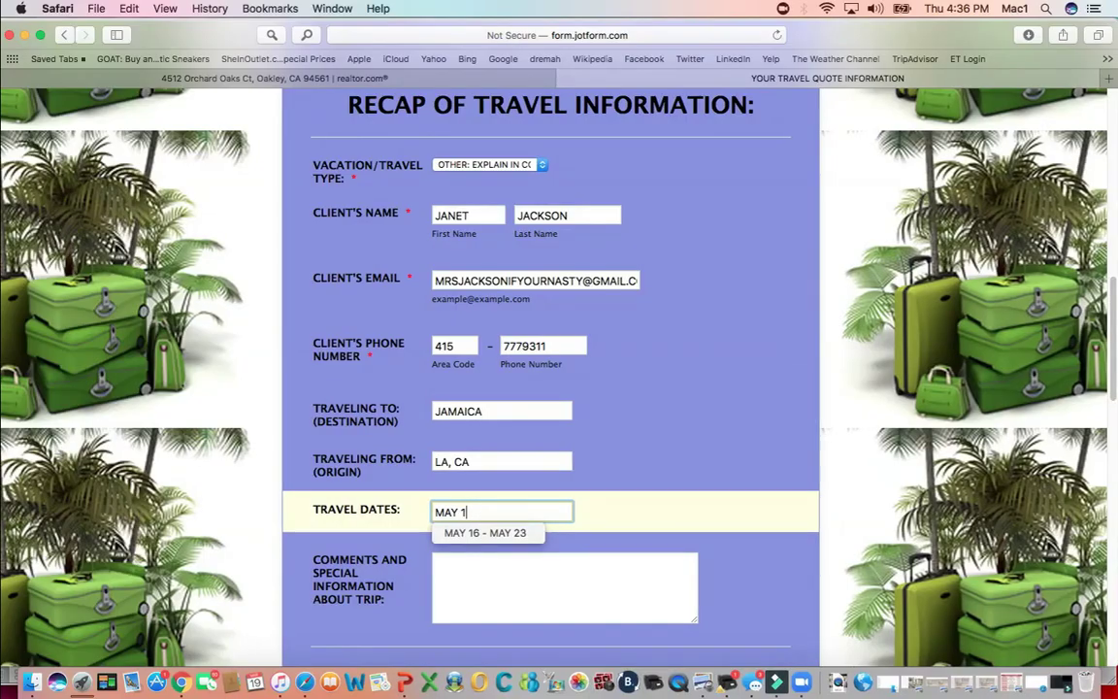
pyautogui.press('BackSpace')
pyautogui.write(', ')
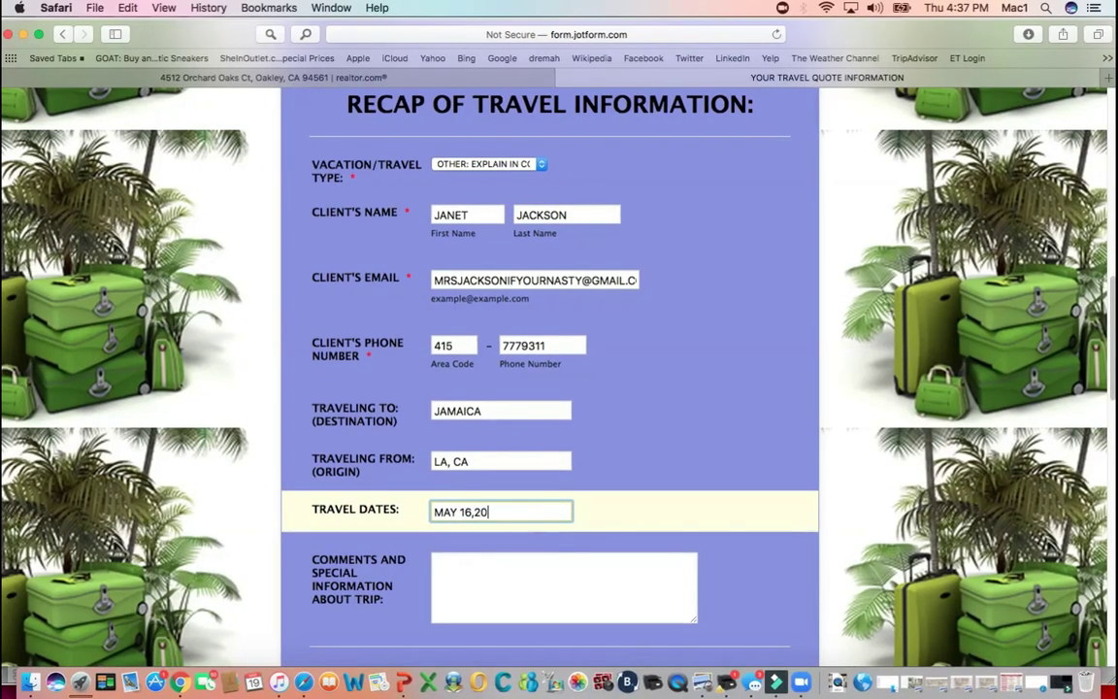
pyautogui.write('2020 - M')
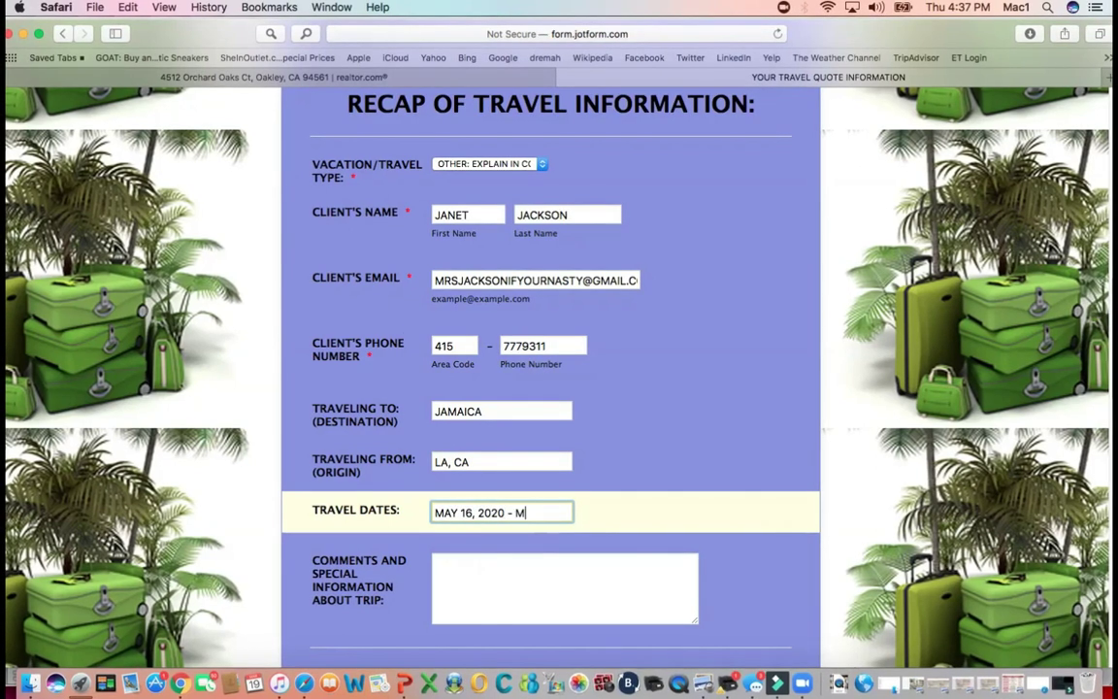
pyautogui.write('AY')
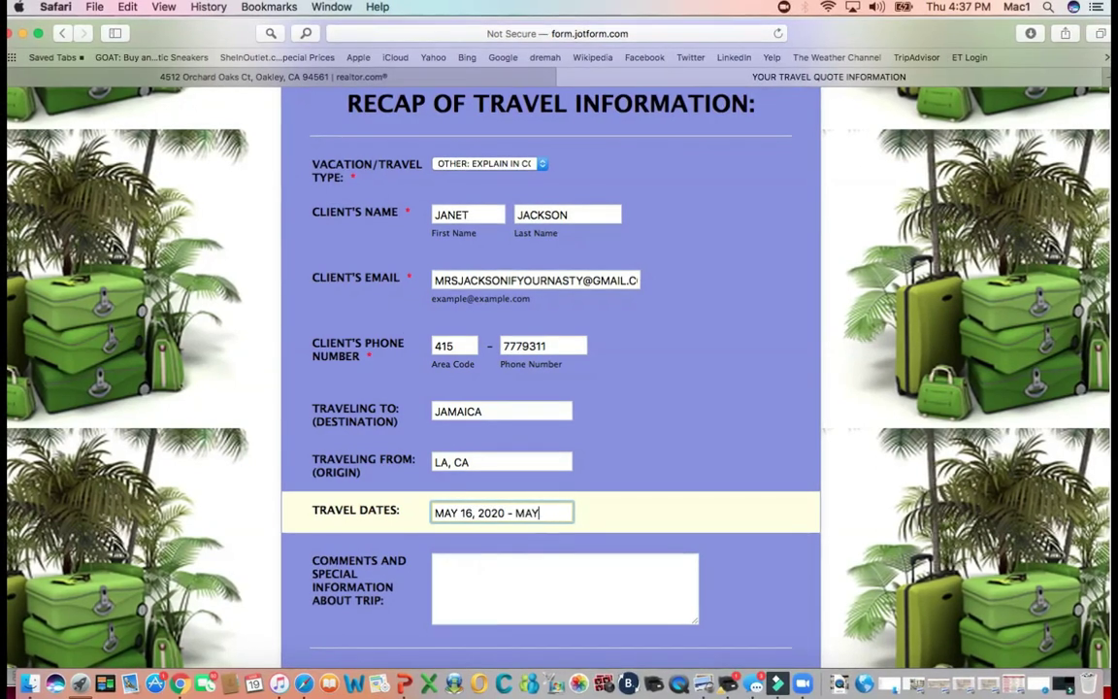
pyautogui.write(' 2')
pyautogui.press('BackSpace')
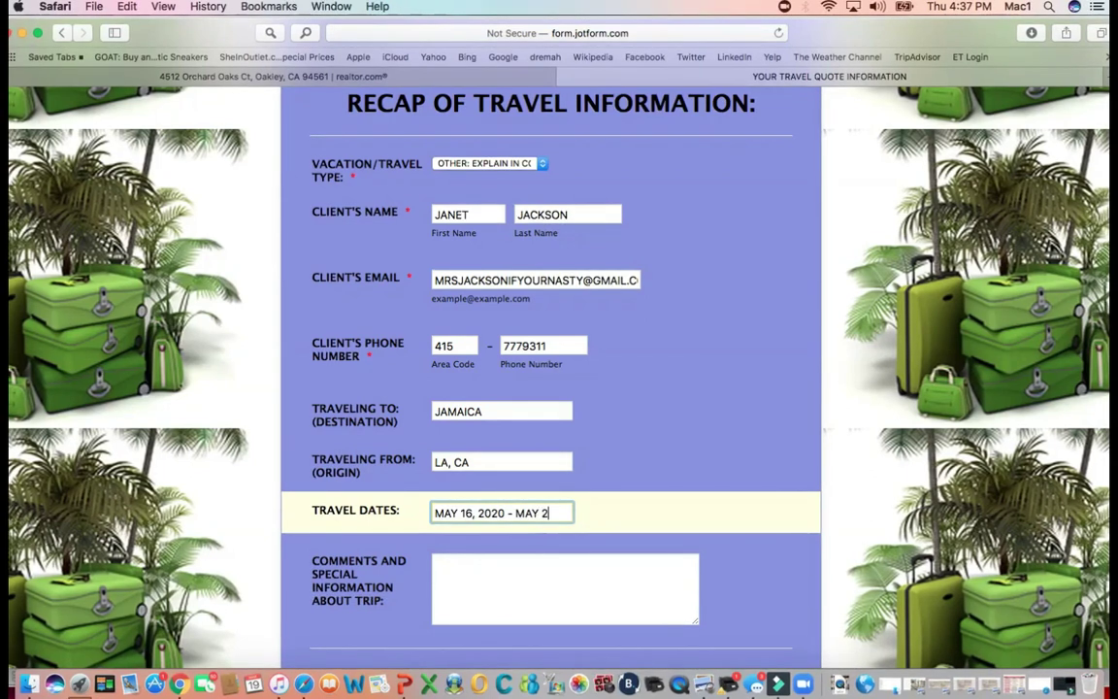
pyautogui.write('3, 20')
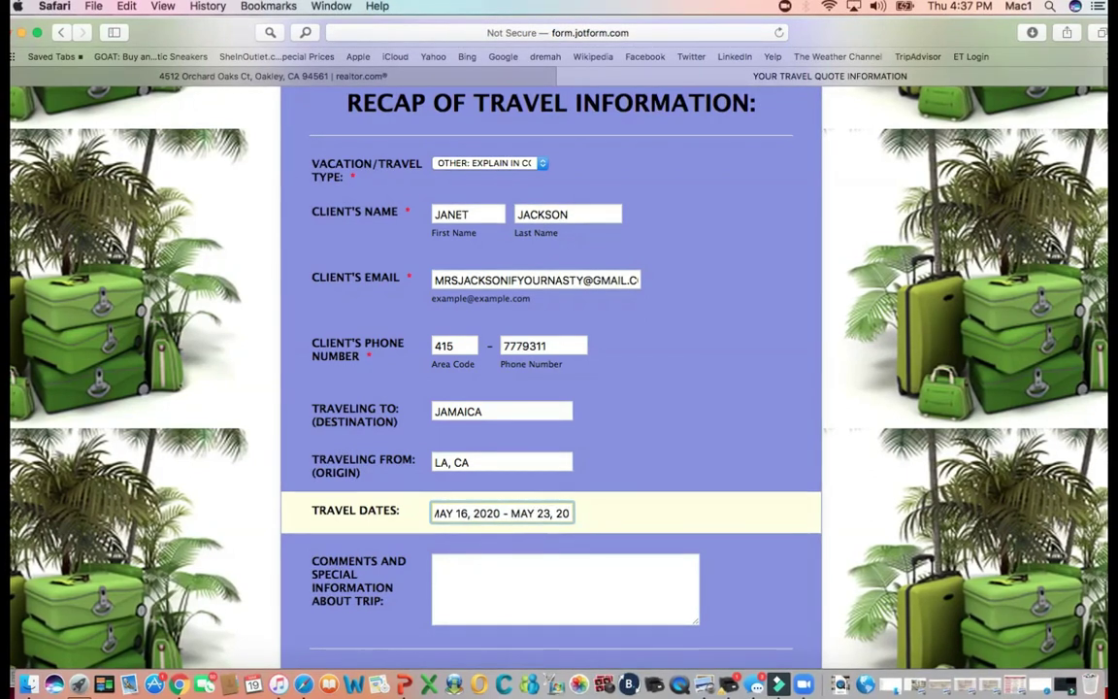
pyautogui.write('20')
# - Write the comments 'DESTINATIONS WEDDING' and 'NO BUDGET $10,000 PER PERSON', correcting a typo
pyautogui.click(437, 563)
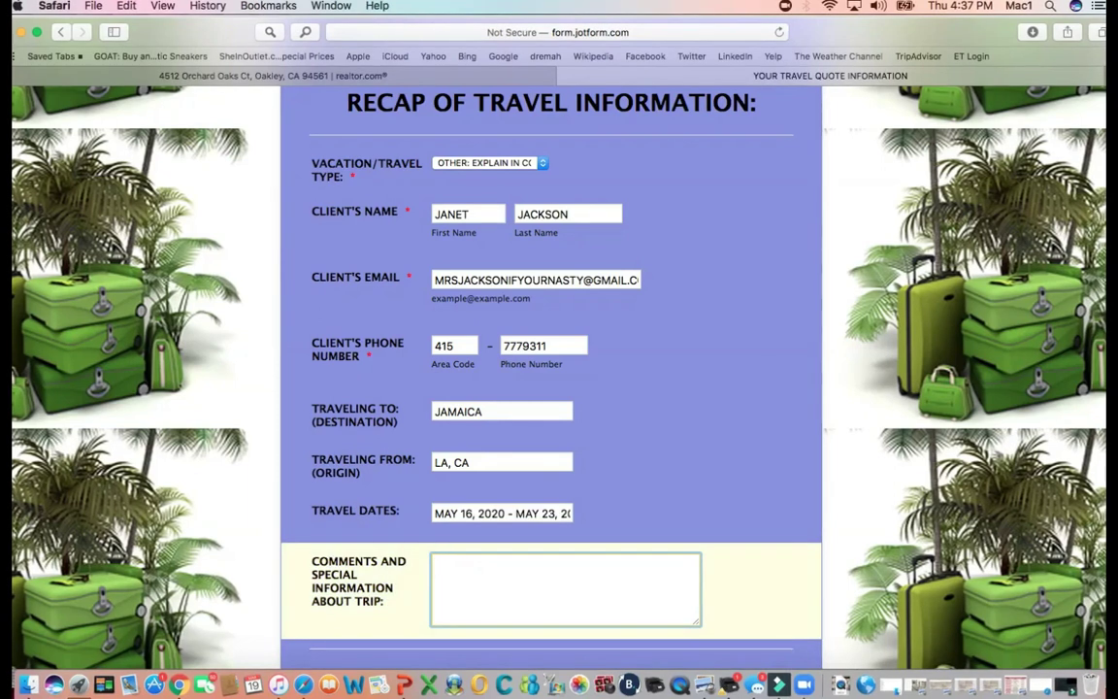
pyautogui.write('DESTINATIONS ')
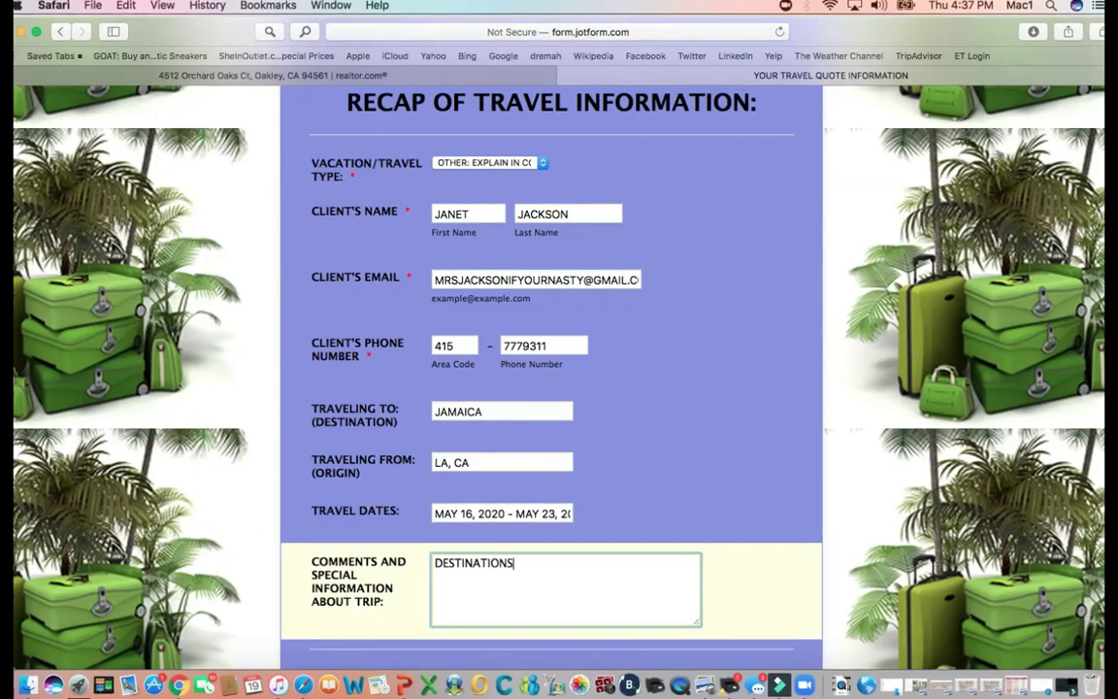
pyautogui.write('WEDDING ')
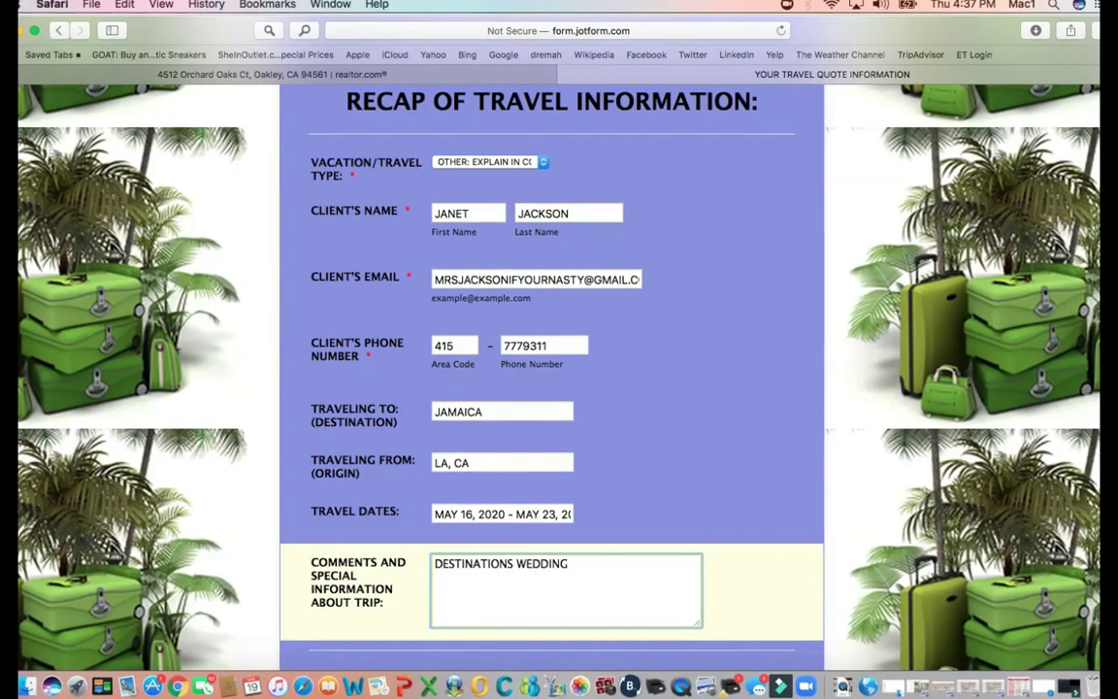
pyautogui.write('NMO B')
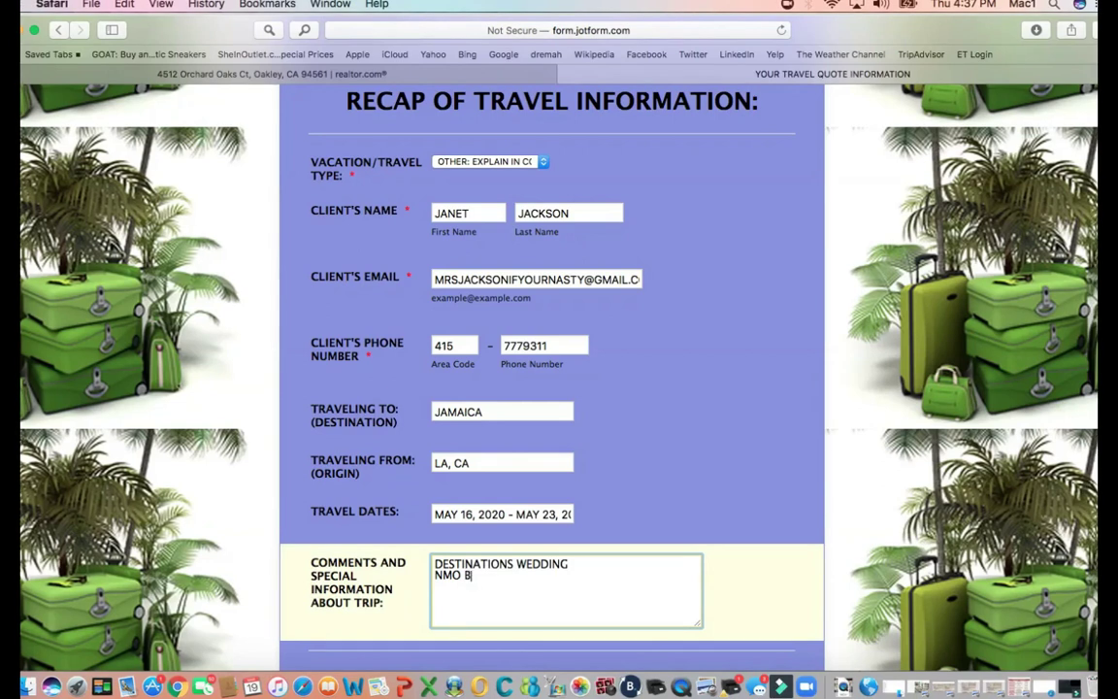
pyautogui.press('BackSpace')
pyautogui.press('BackSpace')
pyautogui.press('BackSpace')
pyautogui.press('BackSpace')
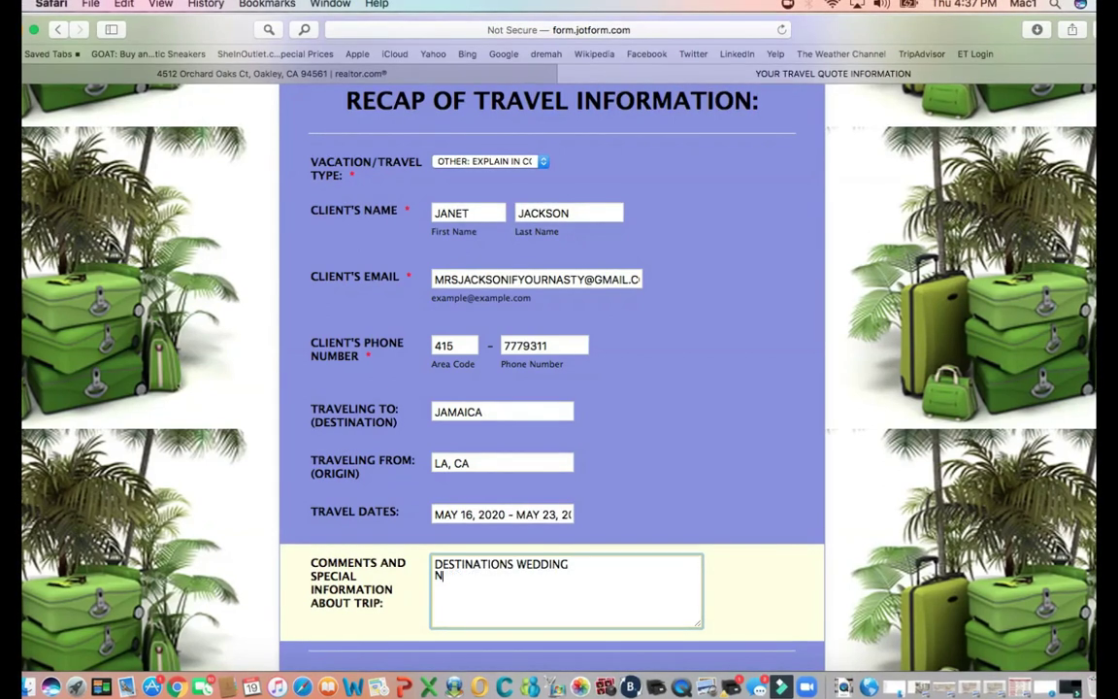
pyautogui.write('O BUDGET')
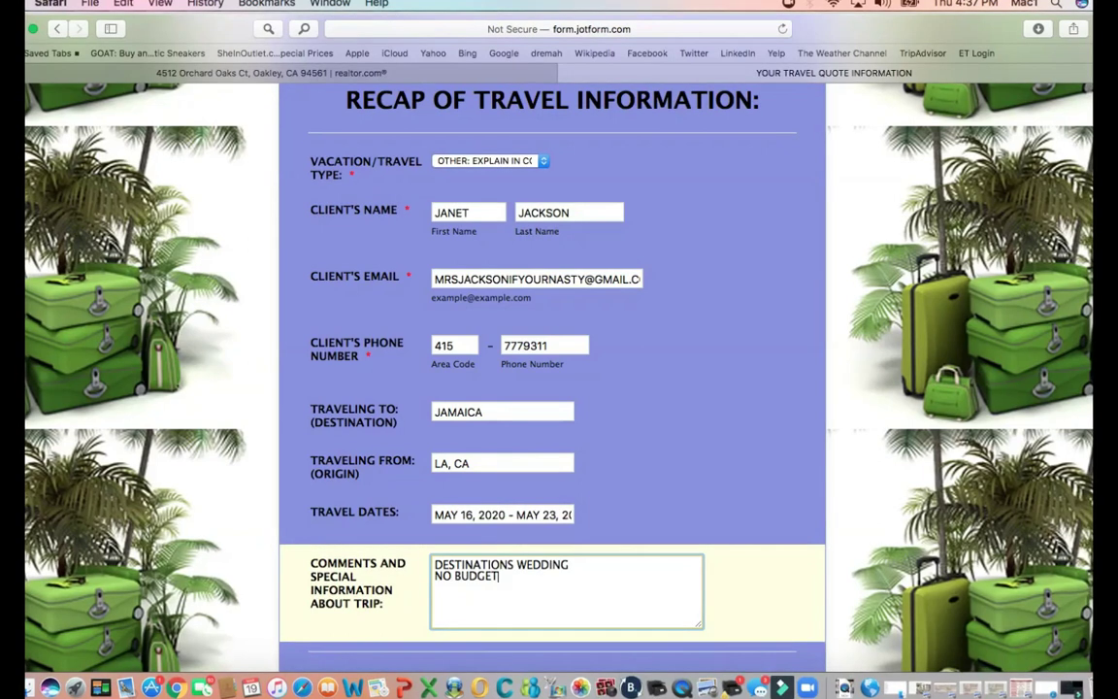
pyautogui.write(' $1')
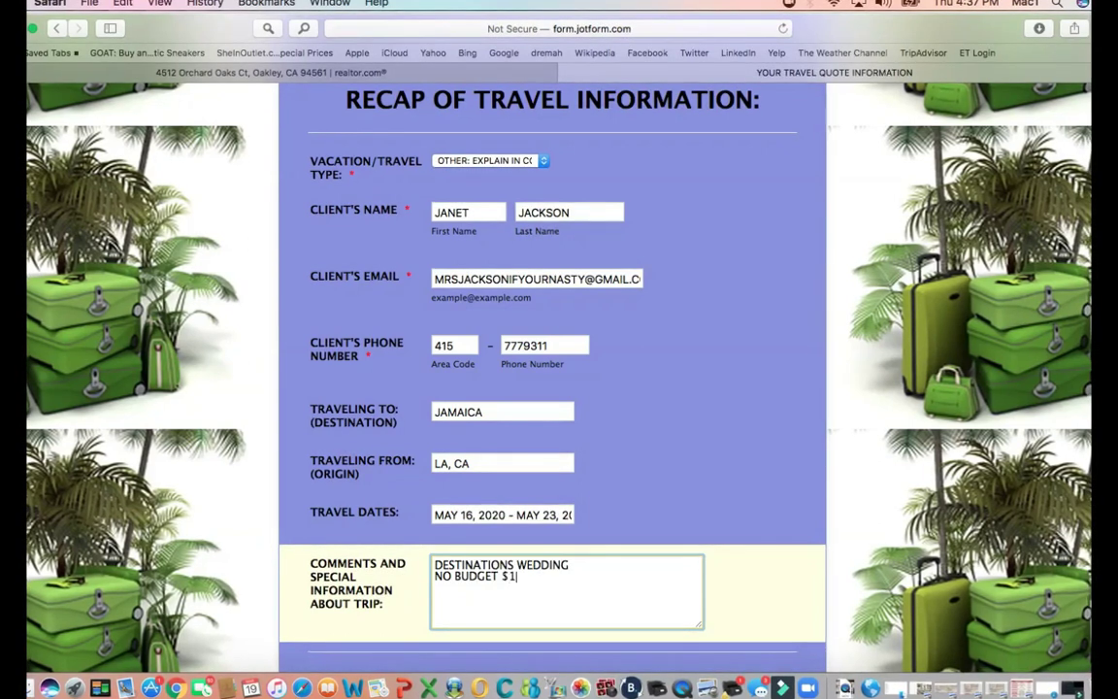
pyautogui.write('0,000 PE')
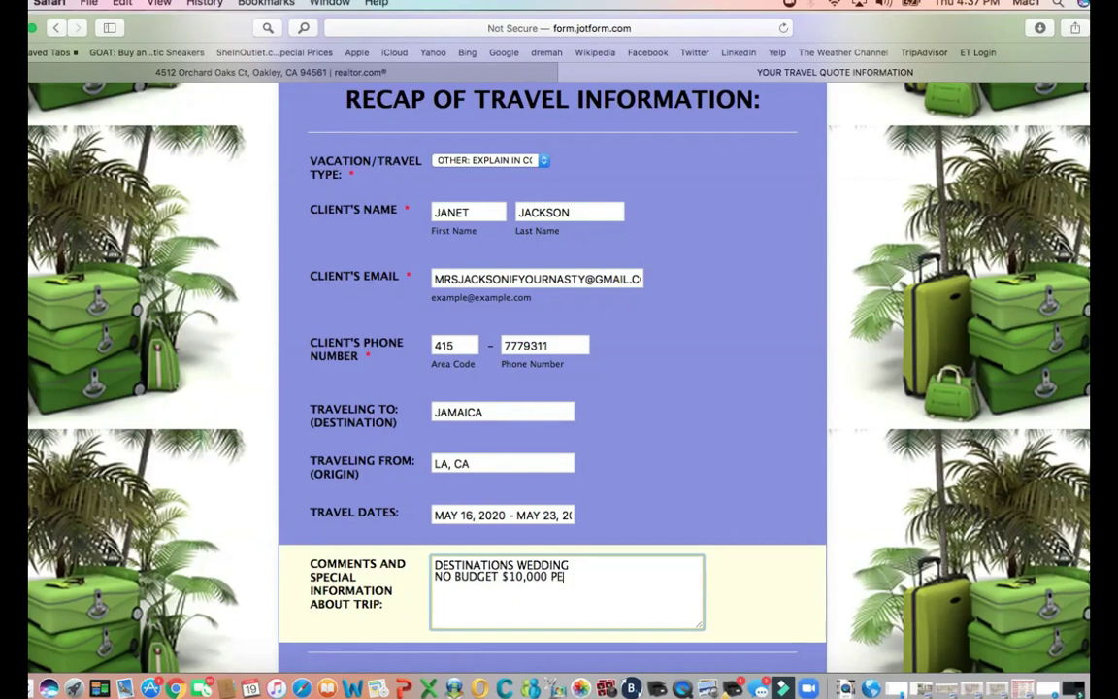
pyautogui.write('R PERSON')
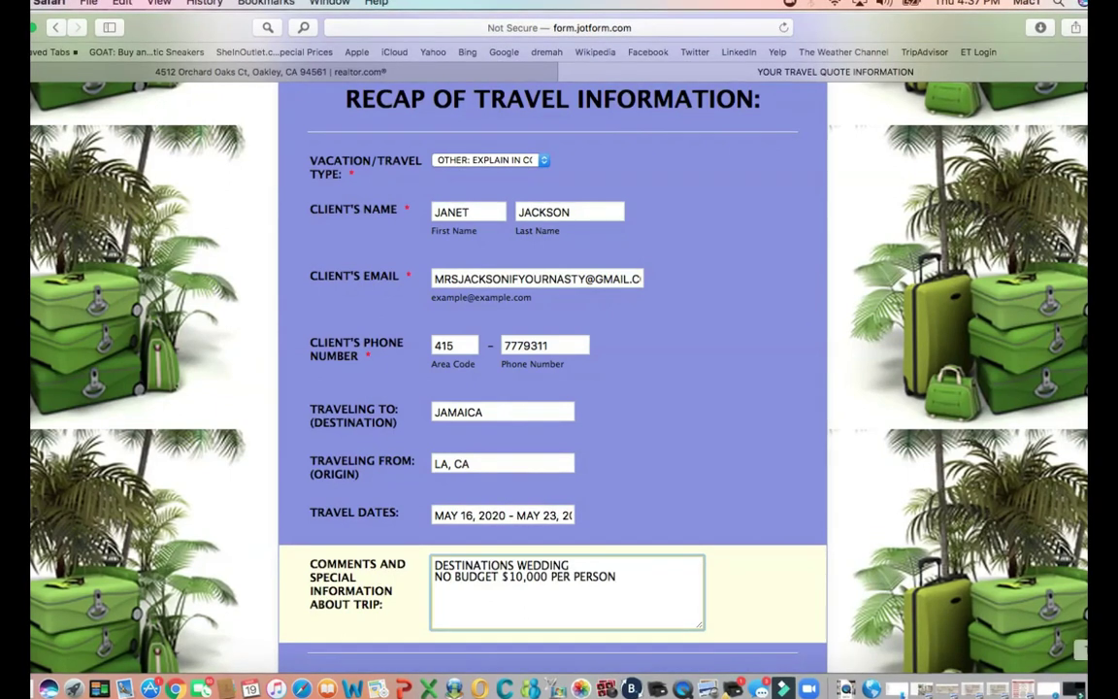
# - Scroll up and down through the empty Quote #1, #2 and #3 sections to review them
pyautogui.scroll(-10, 553, 388)
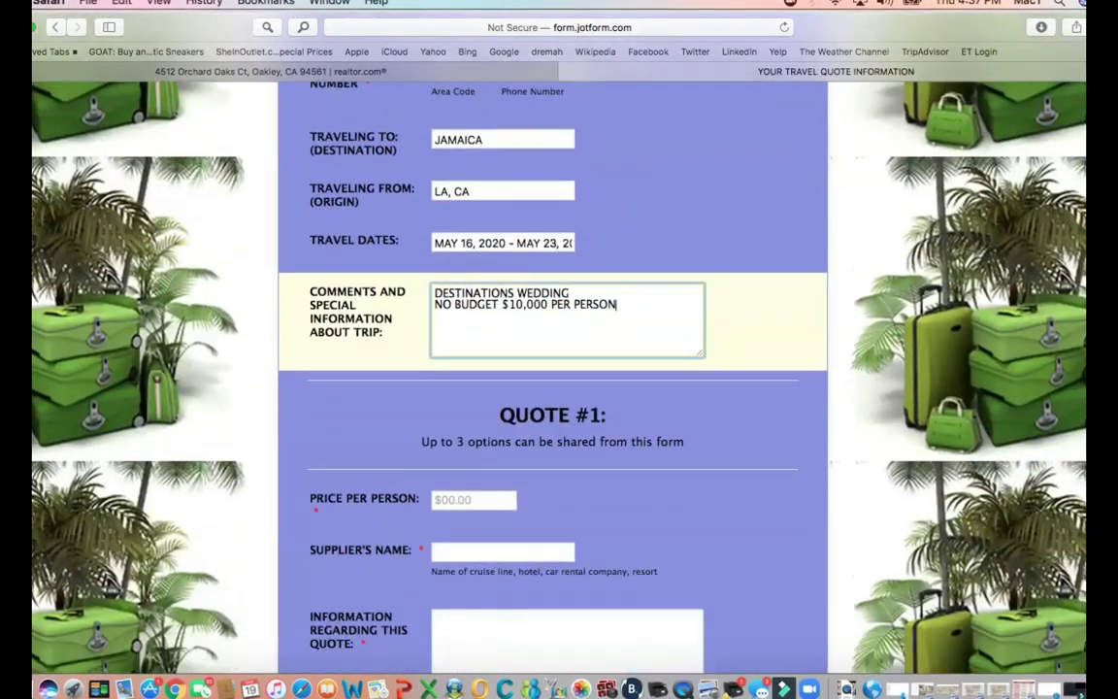
pyautogui.scroll(3, 553, 388)
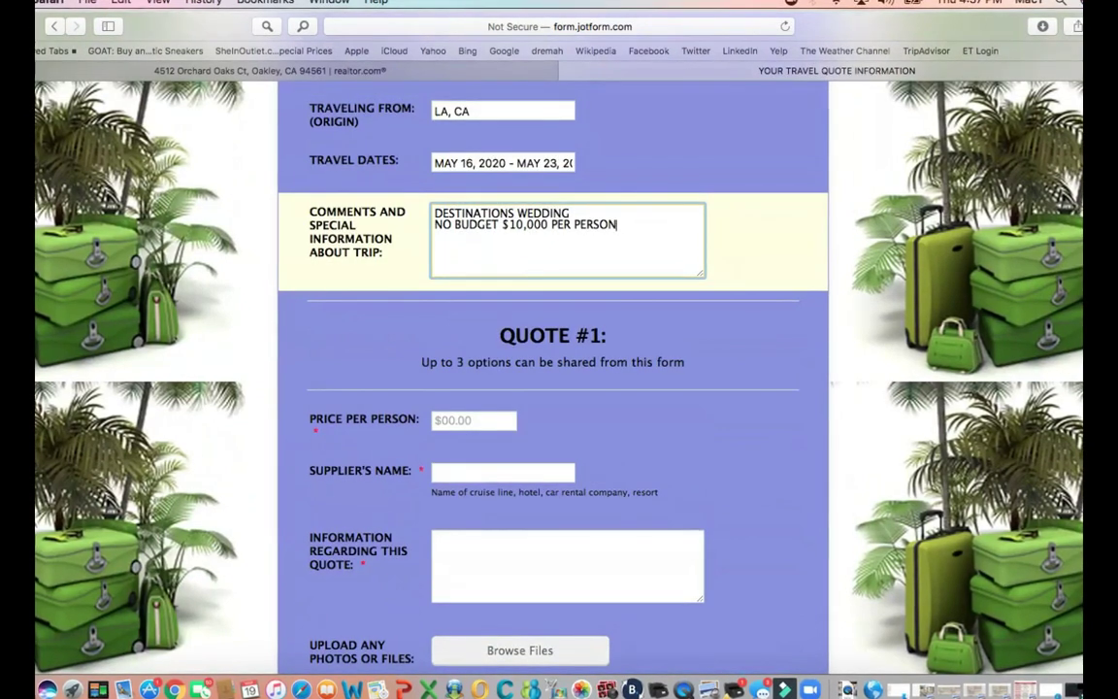
pyautogui.scroll(-15, 553, 388)
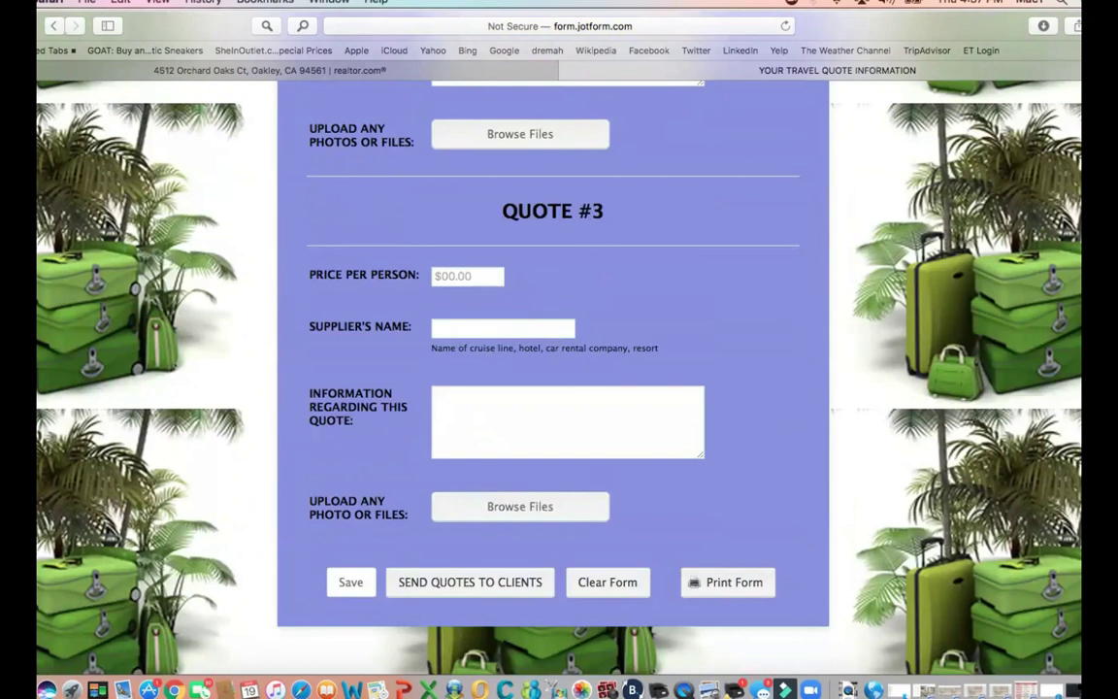
pyautogui.scroll(15, 553, 388)
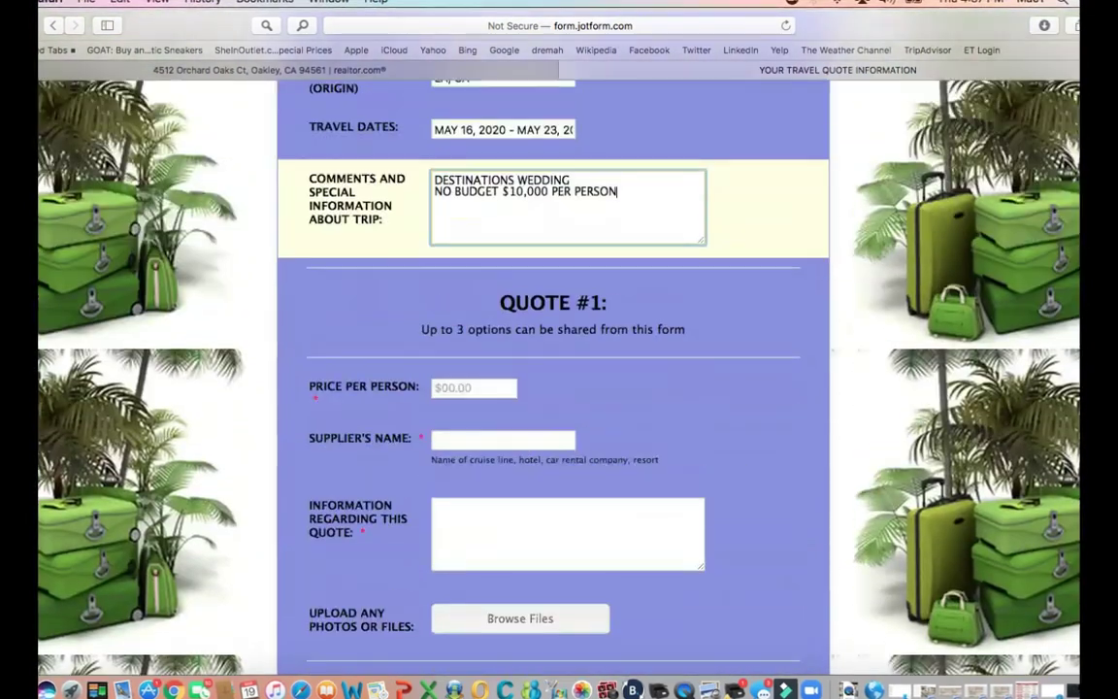
pyautogui.scroll(1, 553, 388)
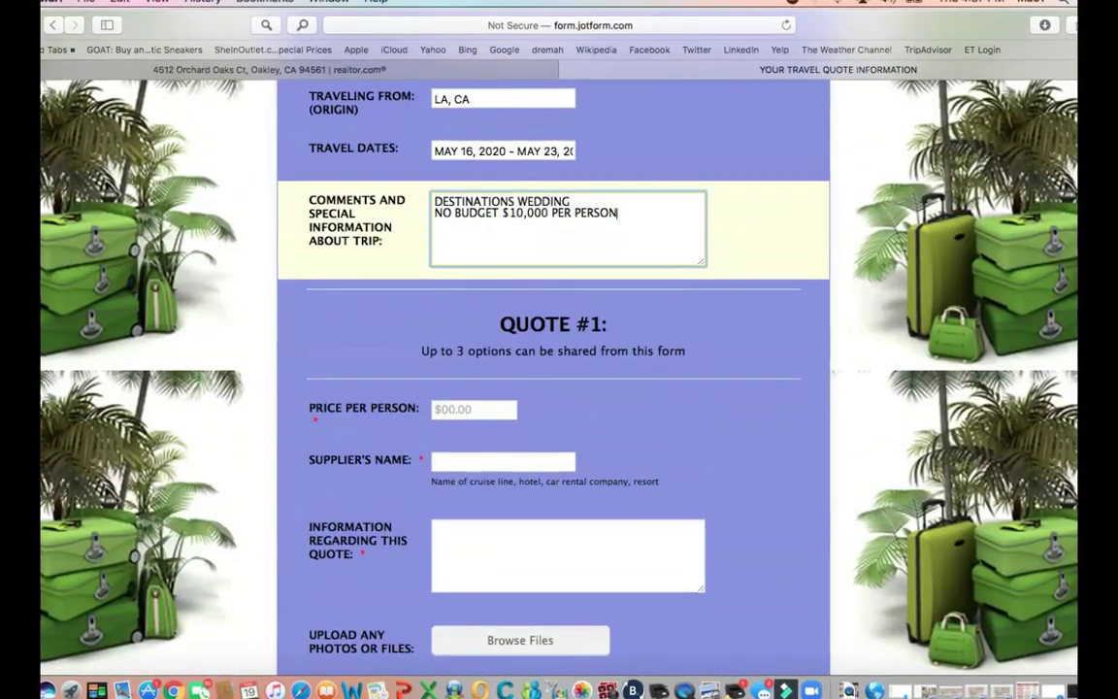
pyautogui.scroll(-3, 553, 388)
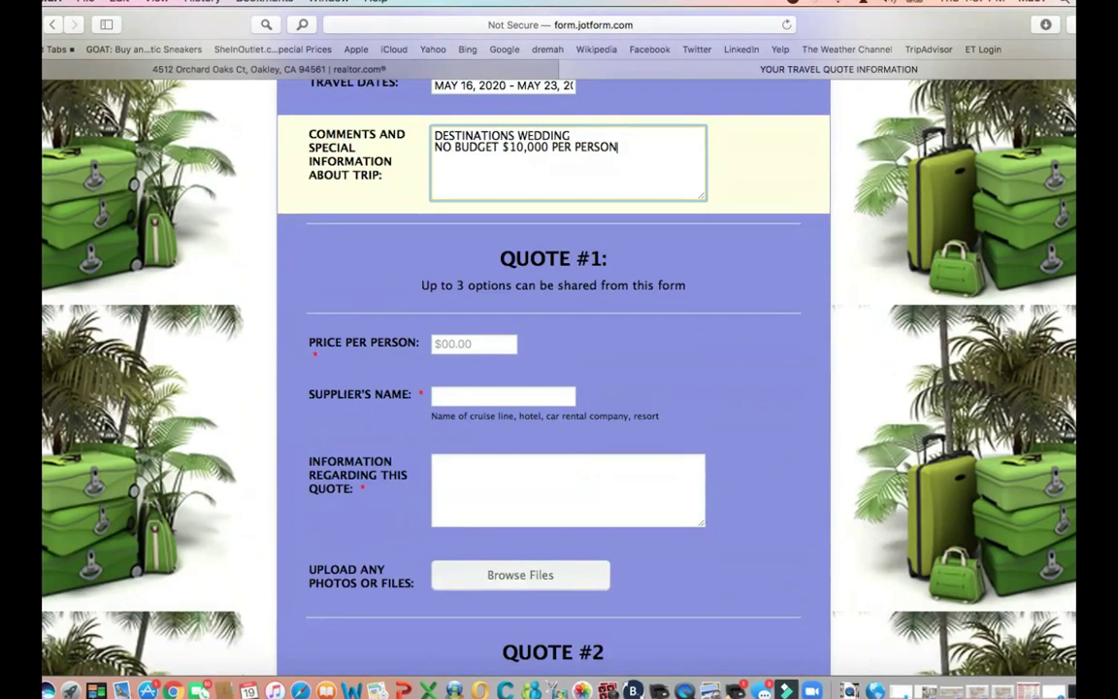
pyautogui.scroll(-7, 553, 388)
pyautogui.scroll(-3, 553, 388)
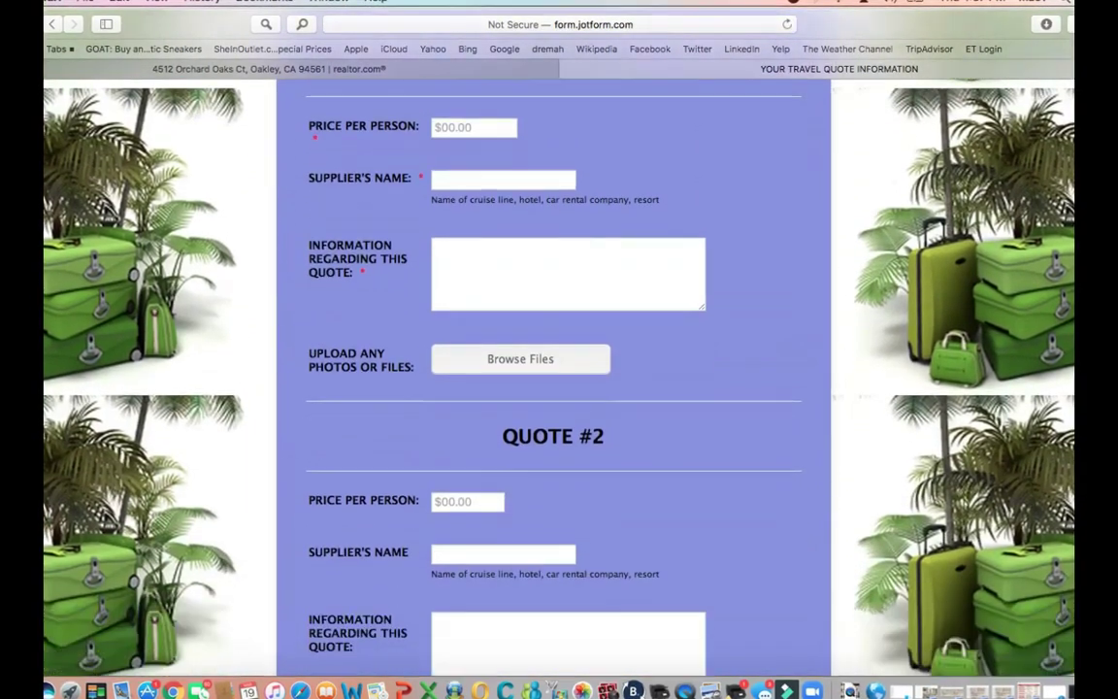
pyautogui.scroll(-20, 553, 388)
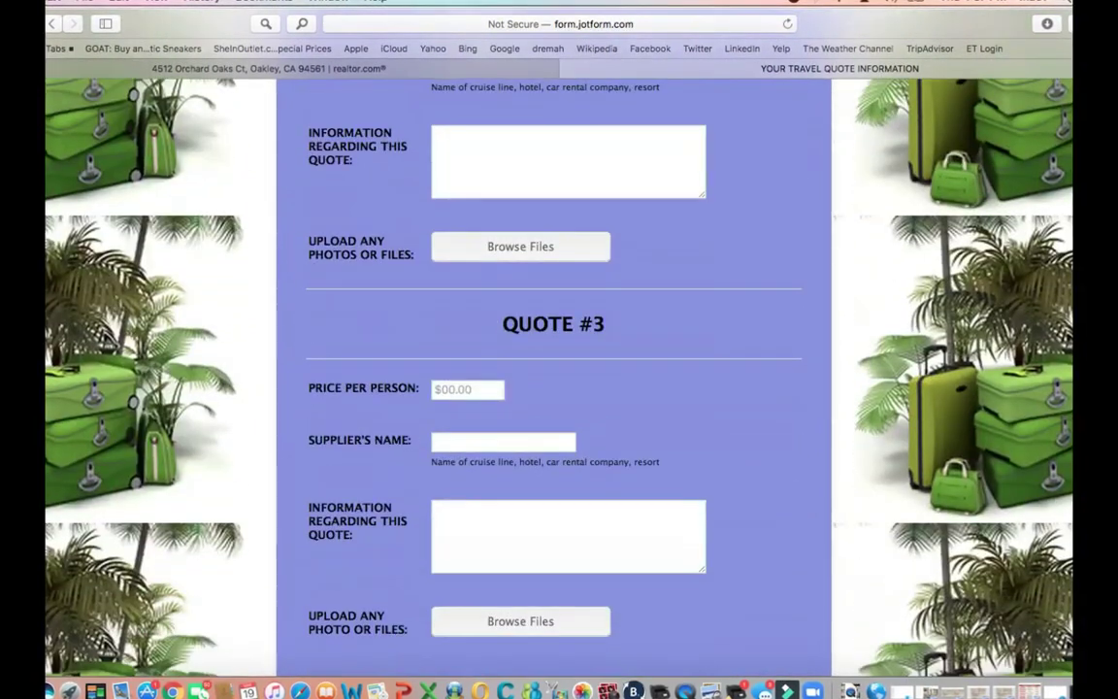
pyautogui.scroll(20, 553, 388)
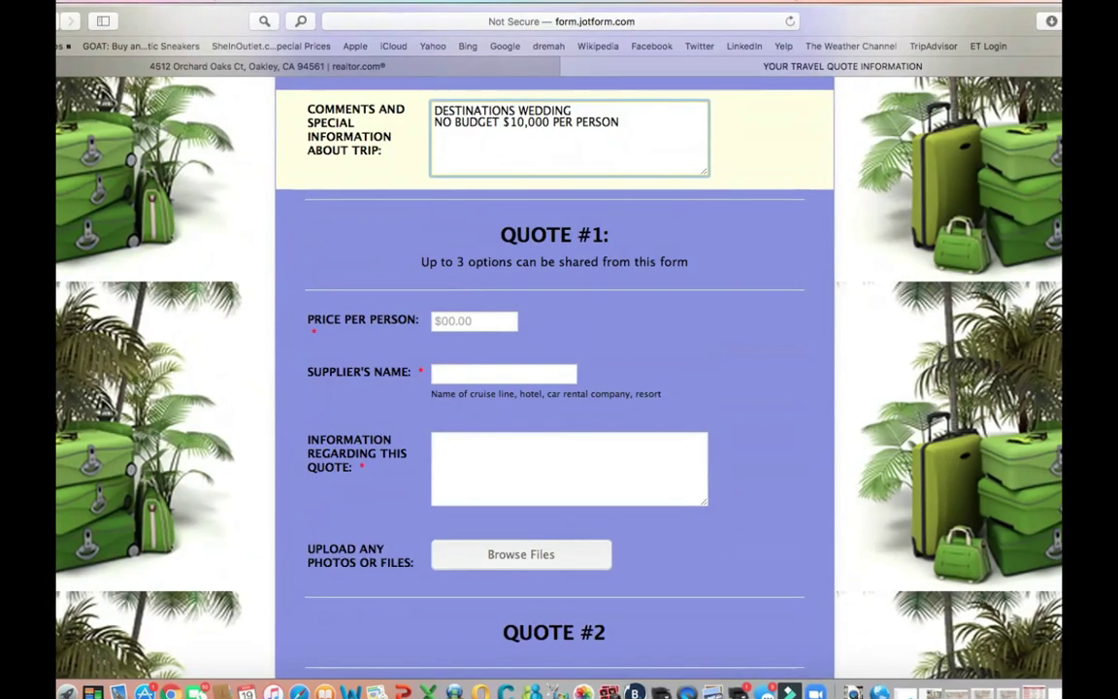
pyautogui.scroll(-5, 554, 378)
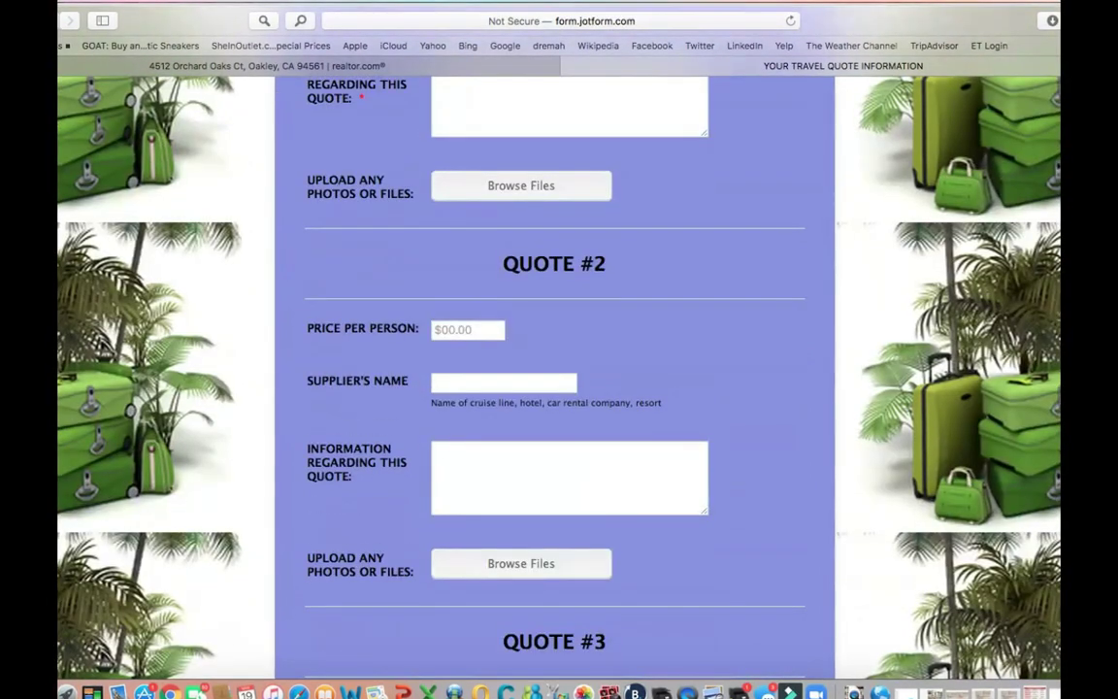
pyautogui.scroll(-4, 554, 378)
pyautogui.scroll(7, 554, 378)
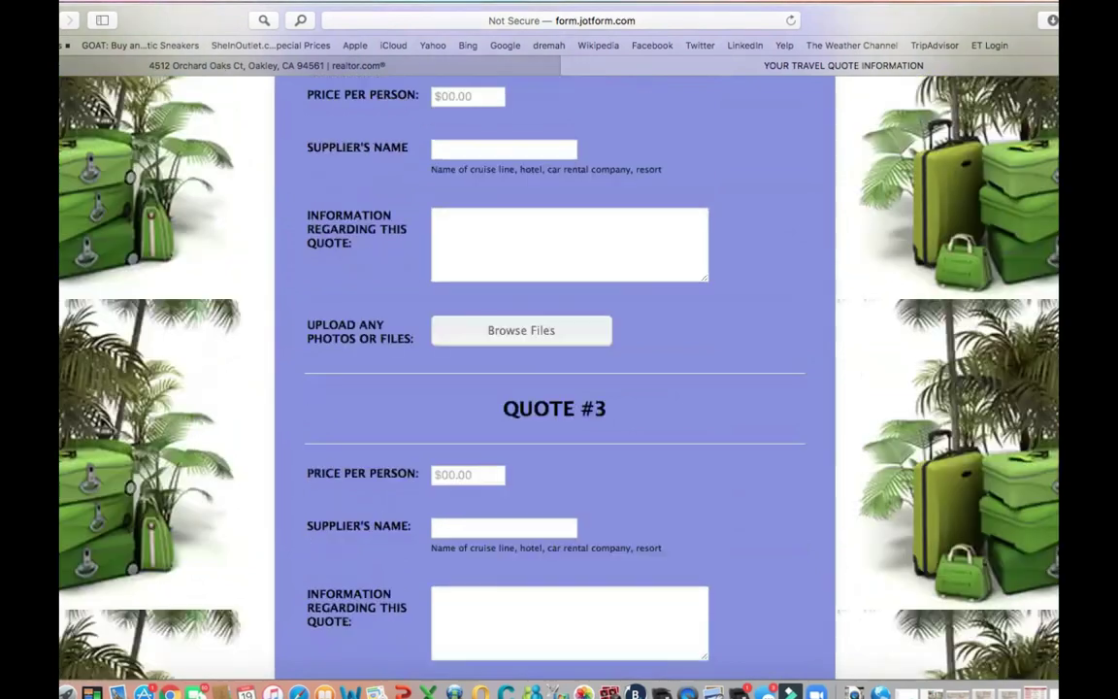
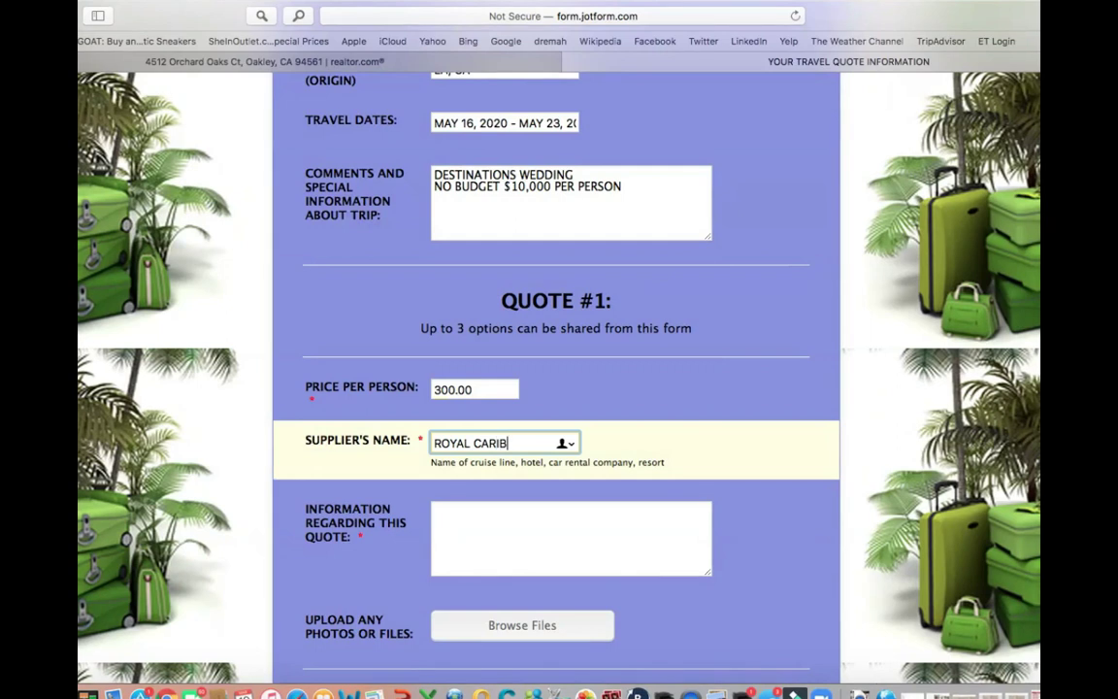
# - Accept ROYAL CARIBBEAN as Quote #1's supplier and enter INTERIOR ROOM as its information
pyautogui.press('Tab')
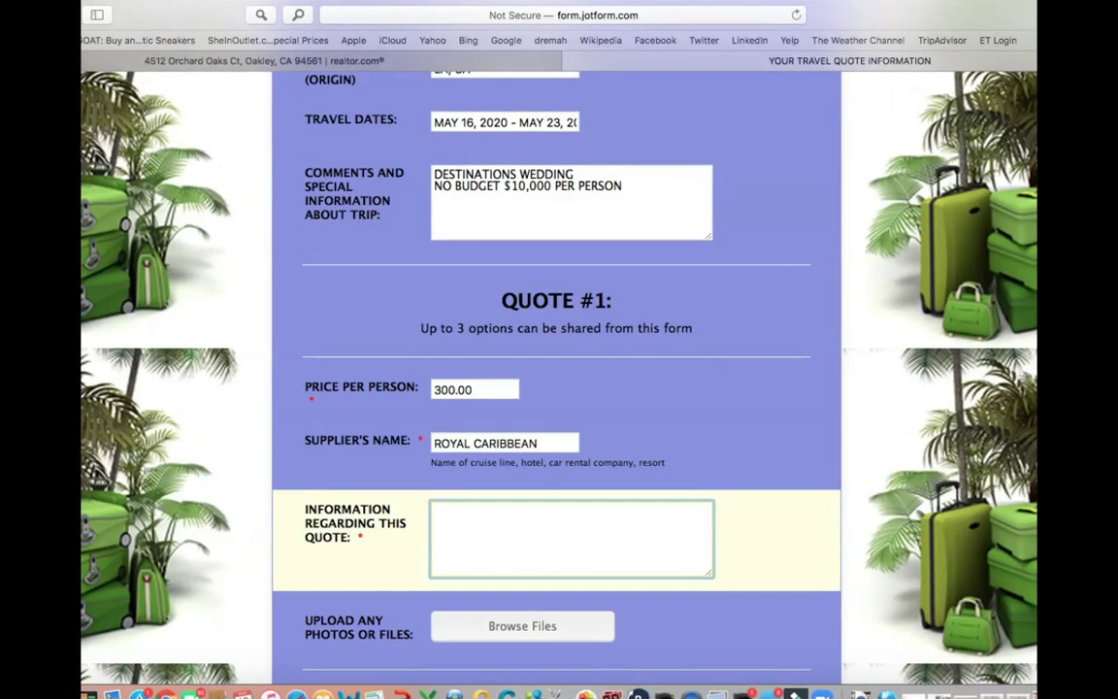
pyautogui.write('IN')
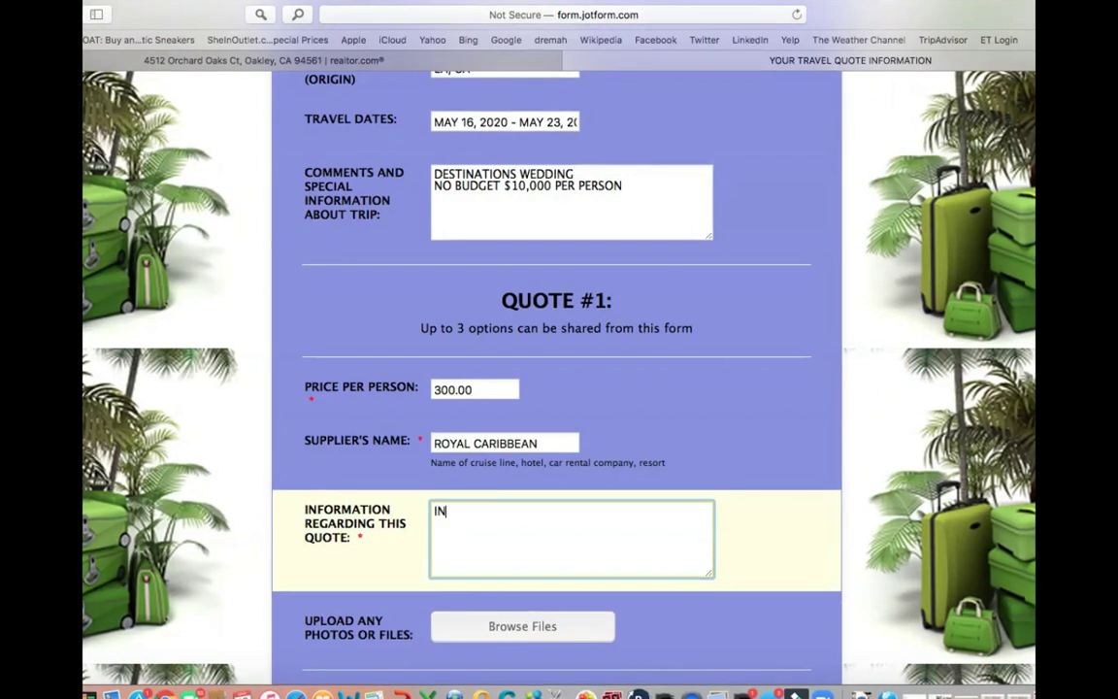
pyautogui.write('TERIOR ROOM')
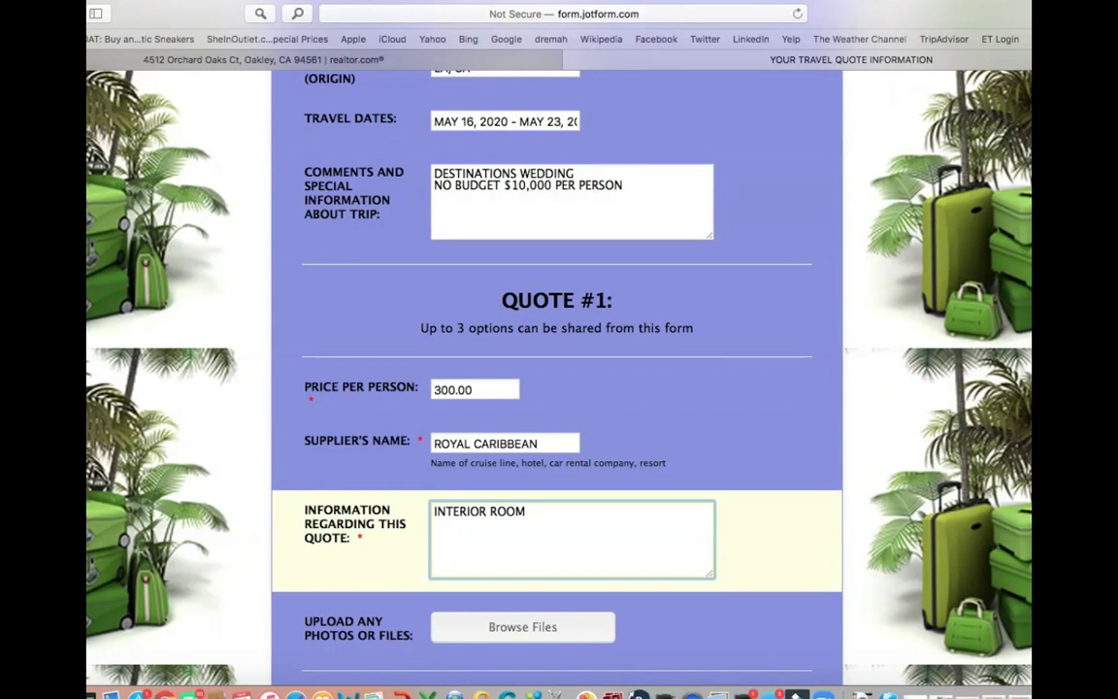
pyautogui.press('Tab')
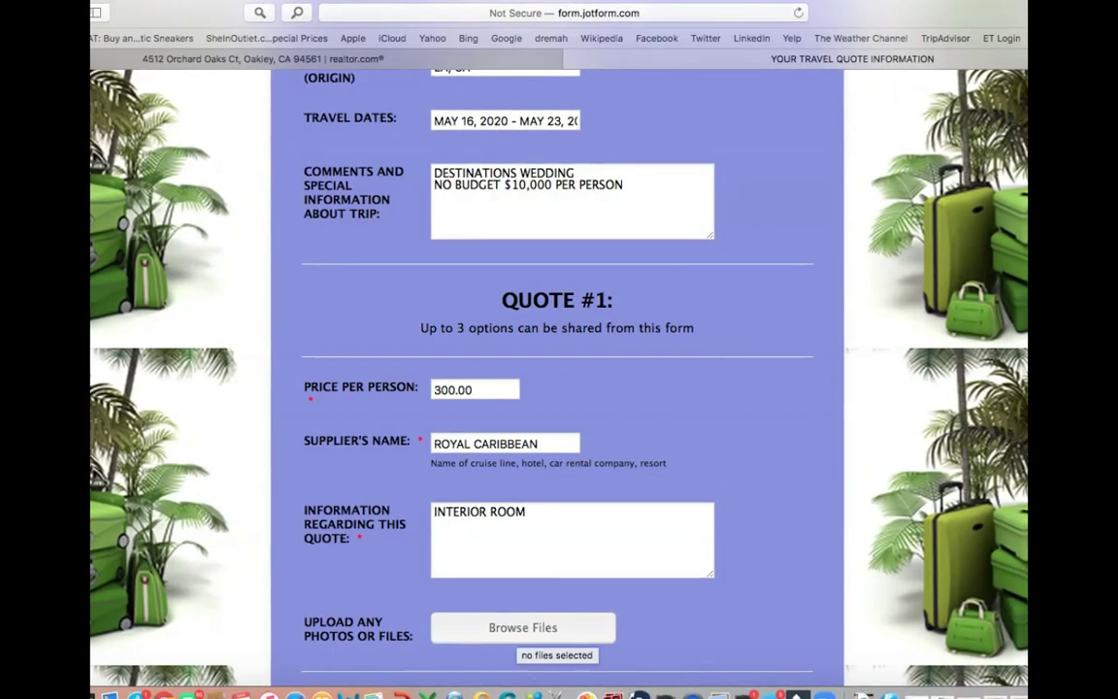
# - Open the photo file picker for Quote #1 and dismiss it without attaching anything
pyautogui.scroll(-5, 557, 388)
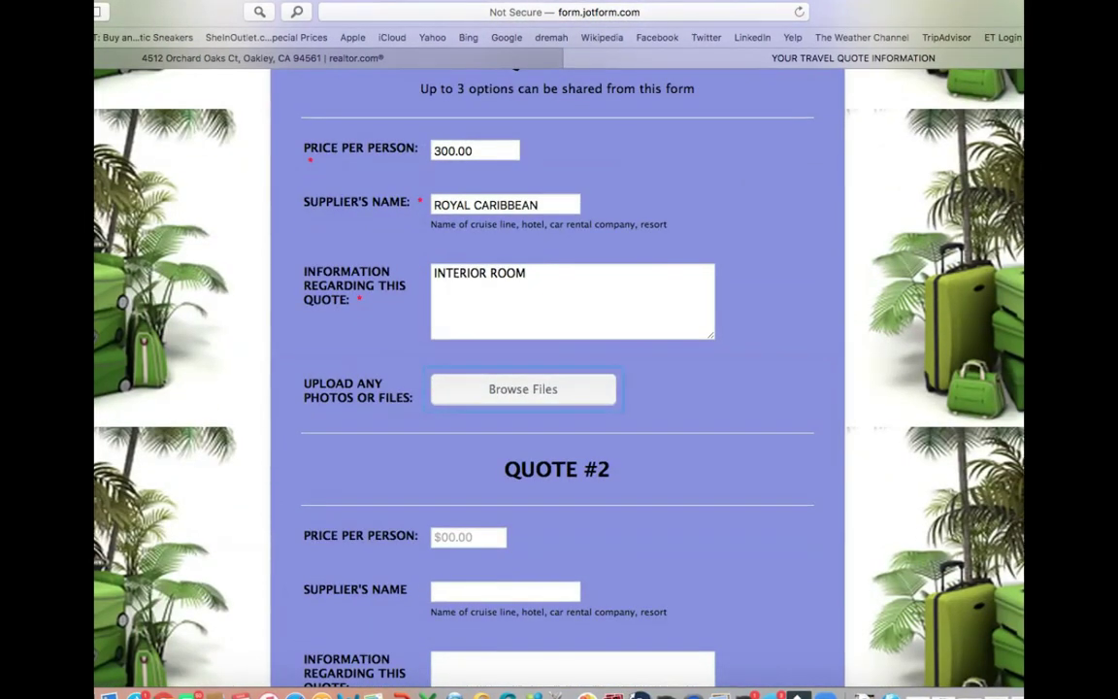
pyautogui.press('space')
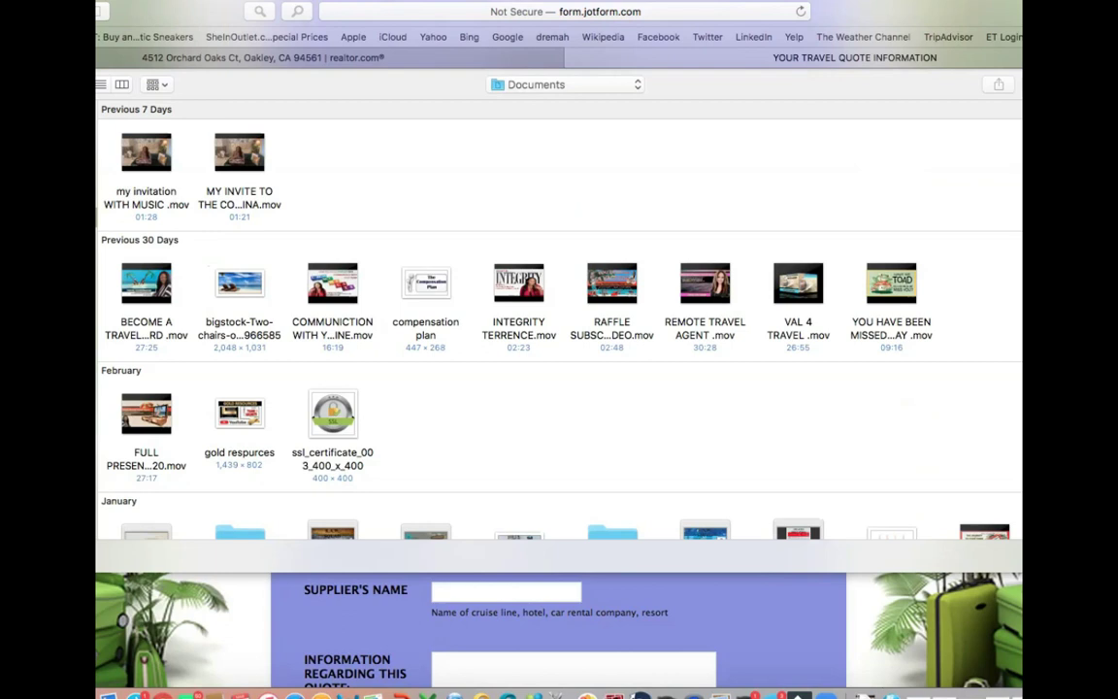
pyautogui.press('Escape')
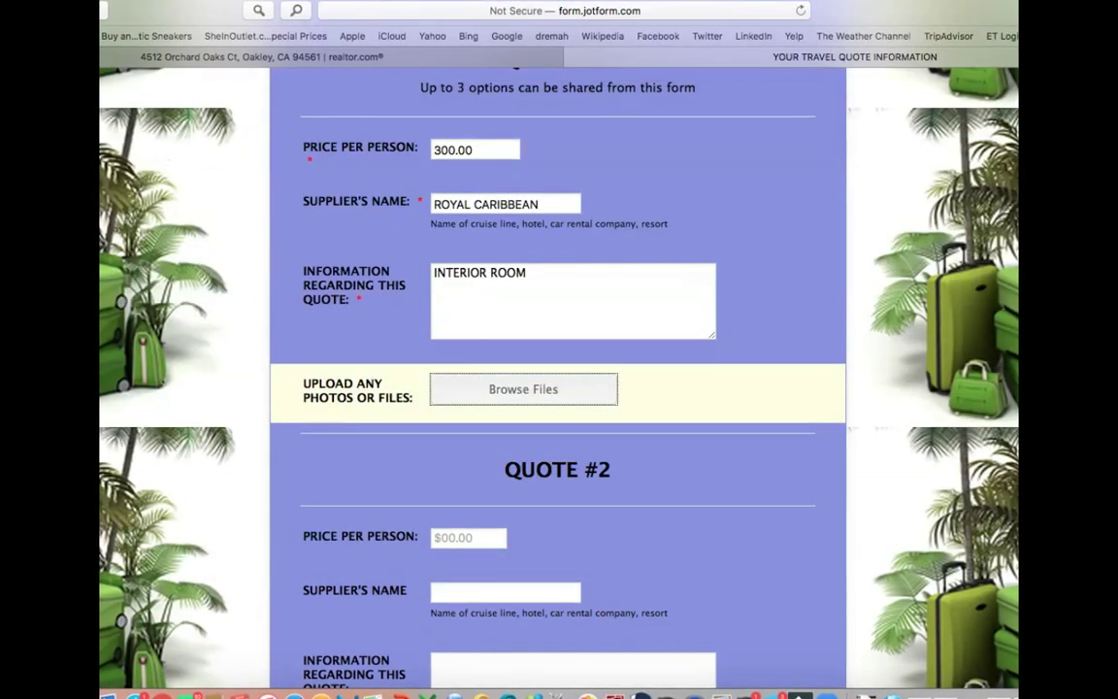
# - Enter 400.00 per person, supplier ROYAL CARIBBEAN and information OCEANVIEW ROOM for Quote #2
pyautogui.press('Tab')
pyautogui.write('40')
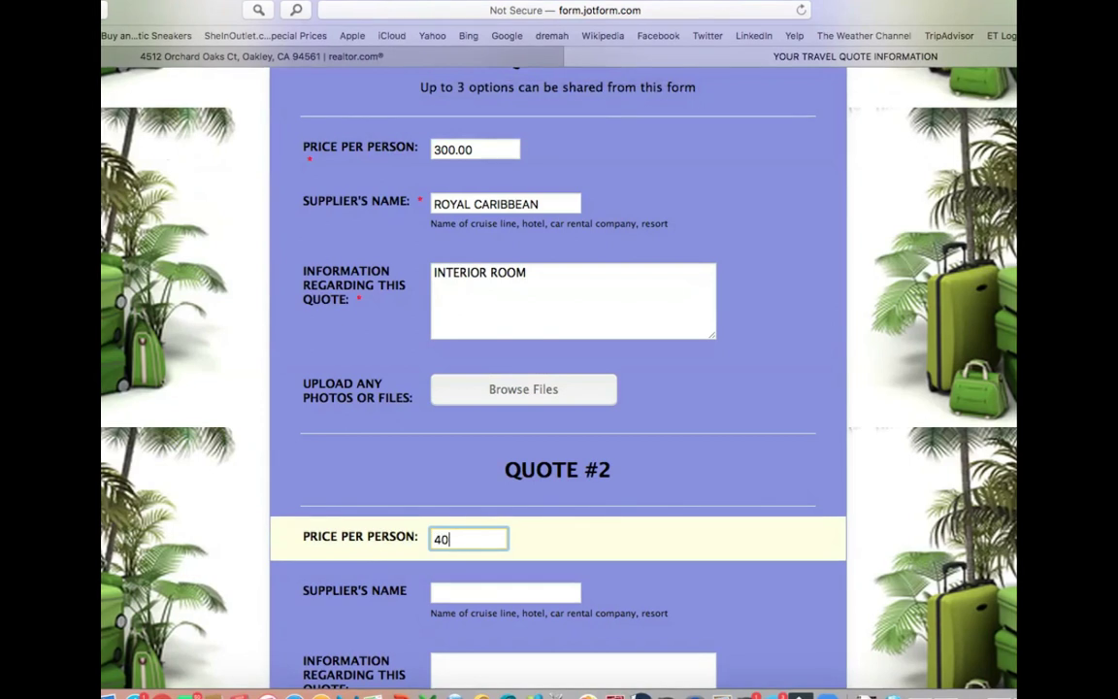
pyautogui.write('0.00')
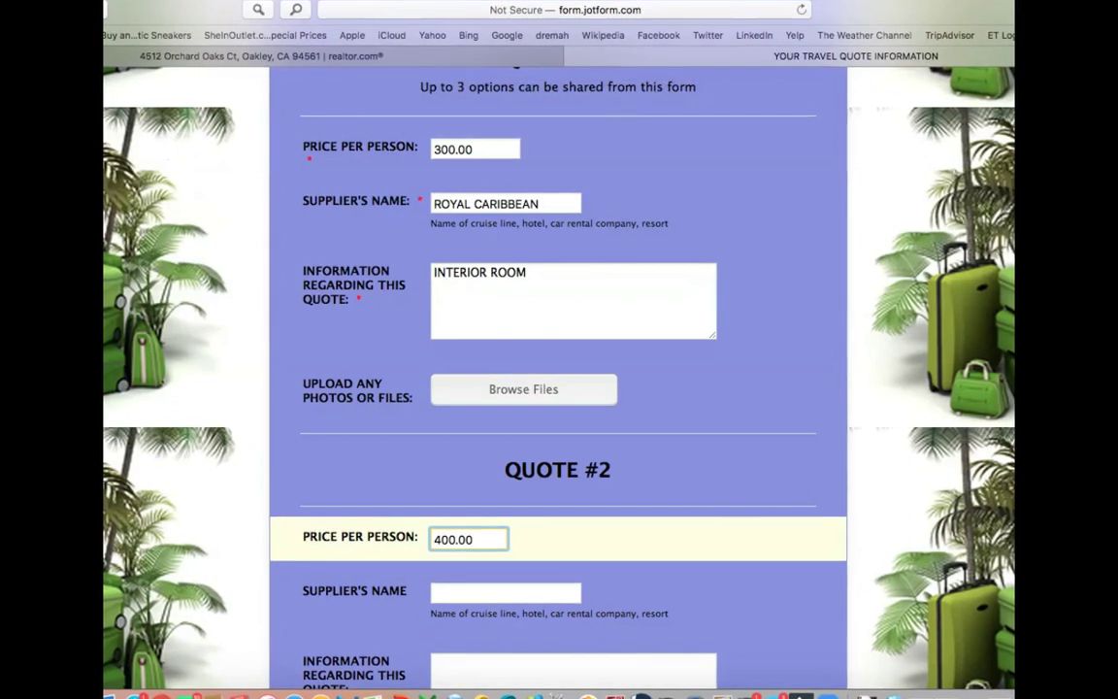
pyautogui.click(504, 593)
pyautogui.write('ROYAL')
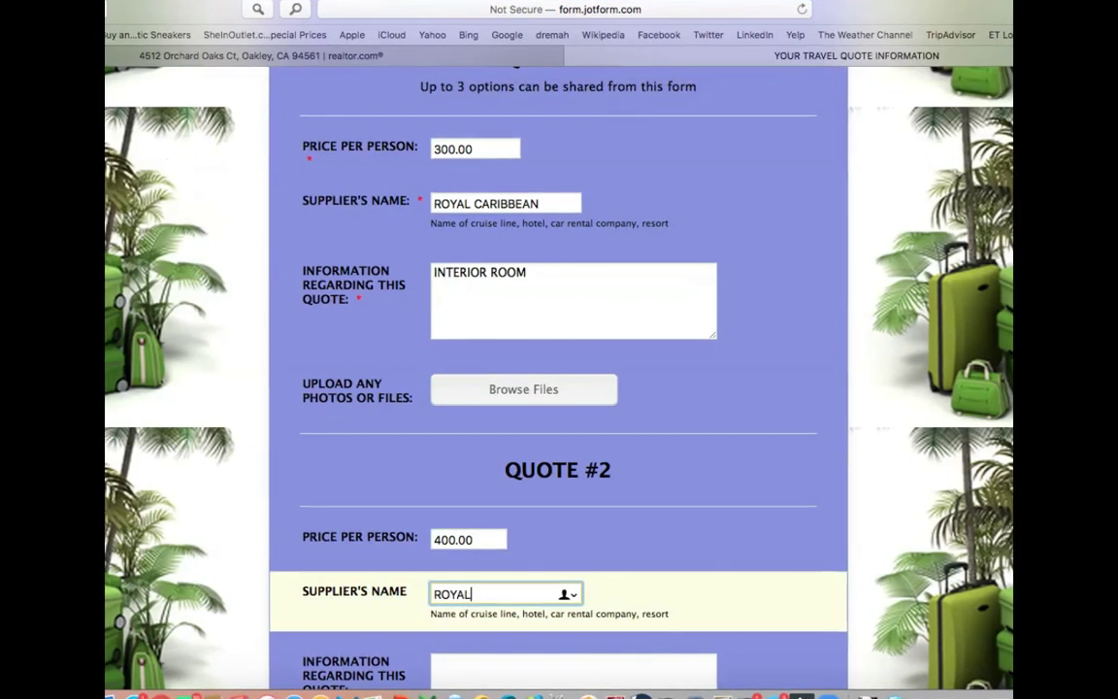
pyautogui.write(' CAR')
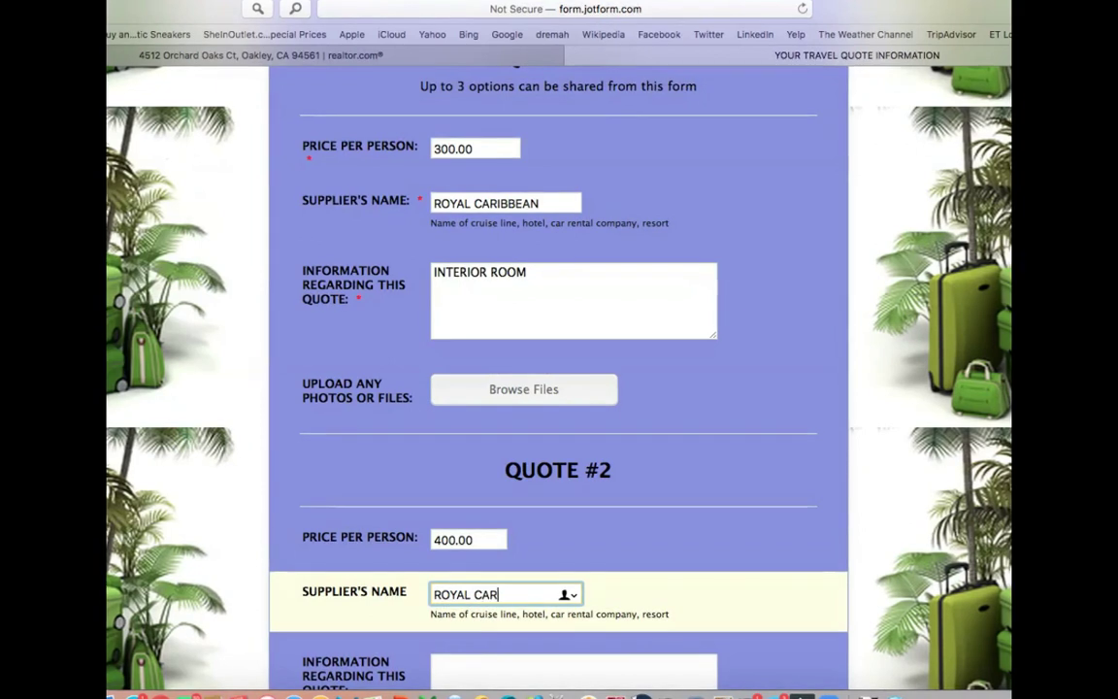
pyautogui.write('IBBEAN')
pyautogui.press('Tab')
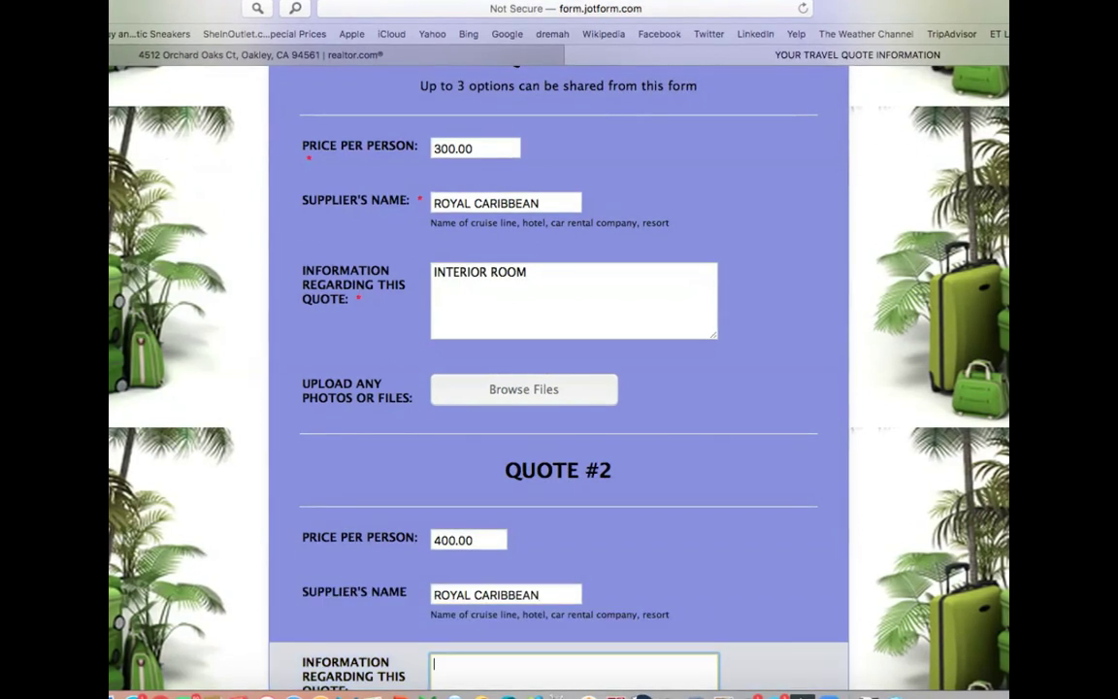
pyautogui.write('OCEANVIEW ROOM')
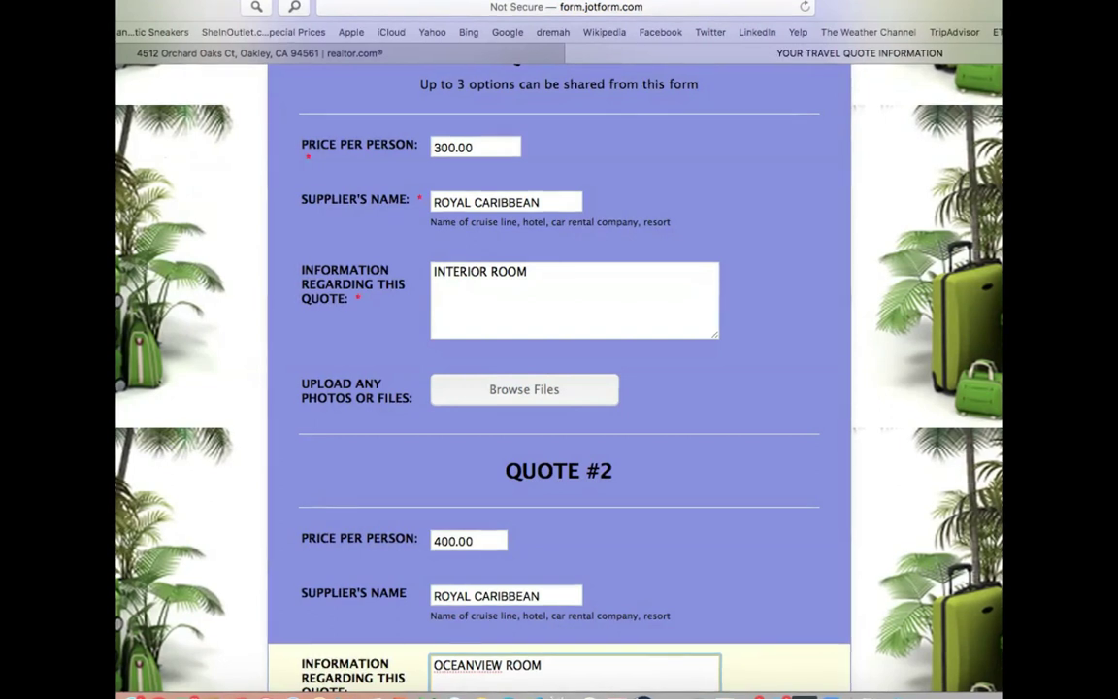
pyautogui.scroll(-5, 559, 369)
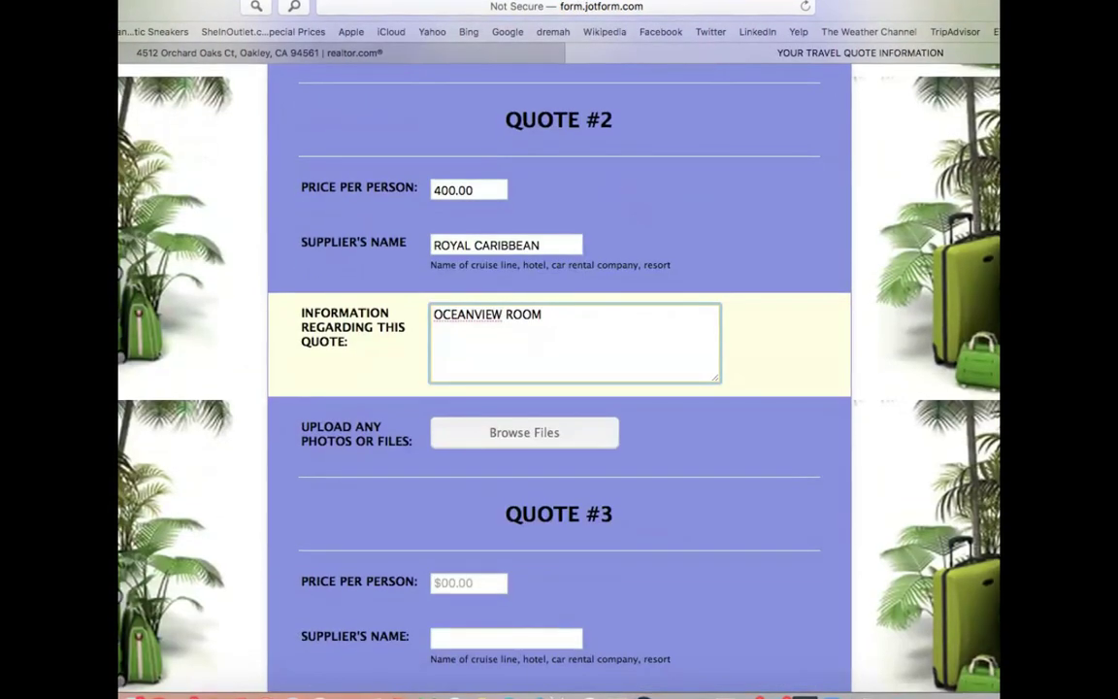
# - Give Quote #3 a price of 1000.00 per person and ROYAL CARIBBEAN as supplier
pyautogui.click(469, 582)
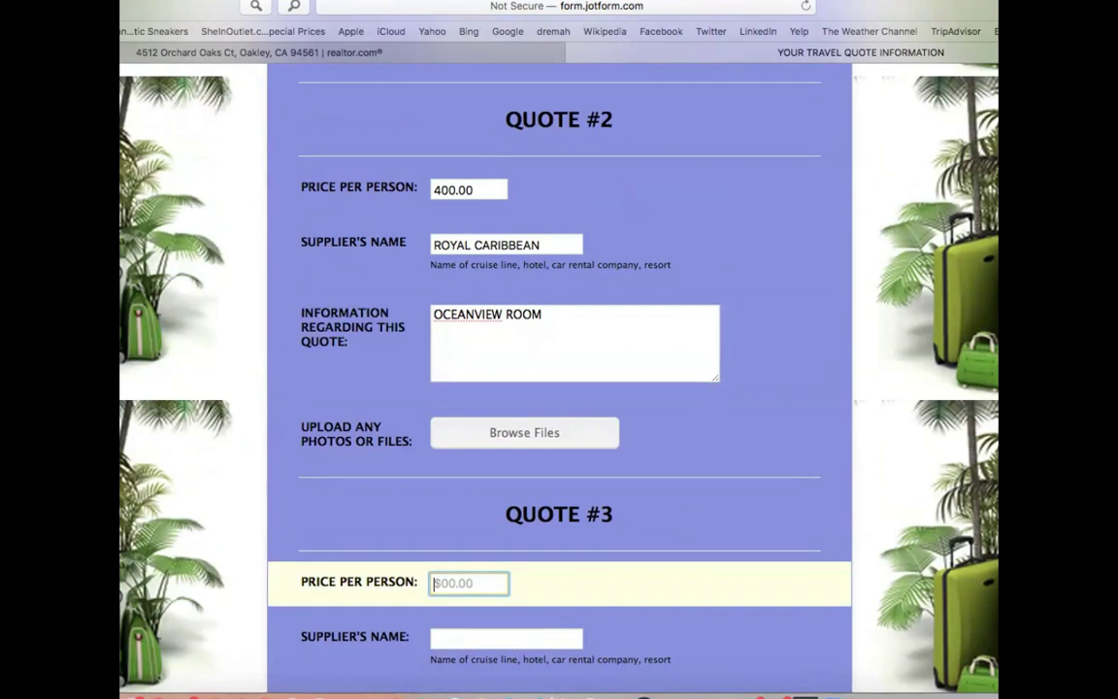
pyautogui.write('1')
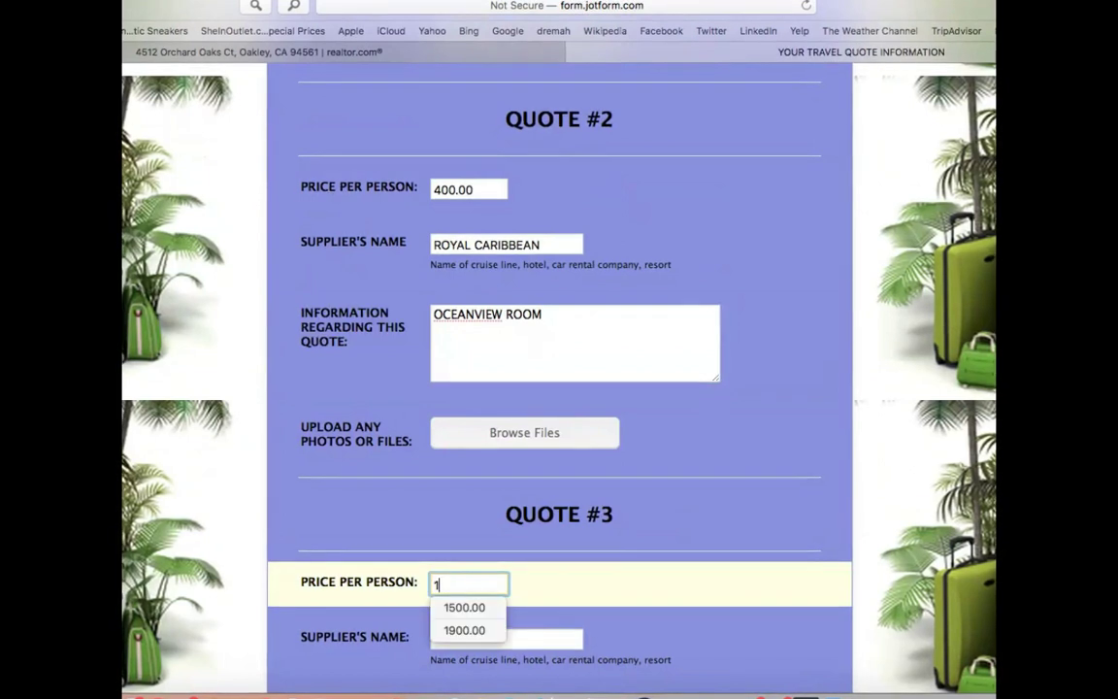
pyautogui.write('000.00')
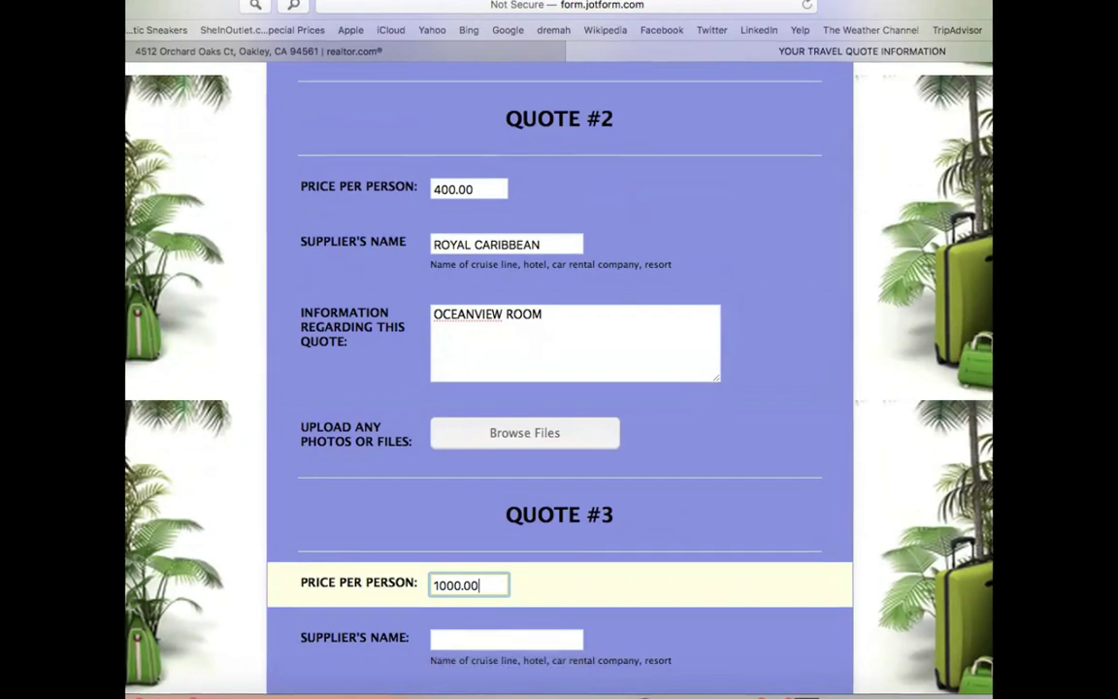
pyautogui.click(506, 639)
pyautogui.write('ROYAL')
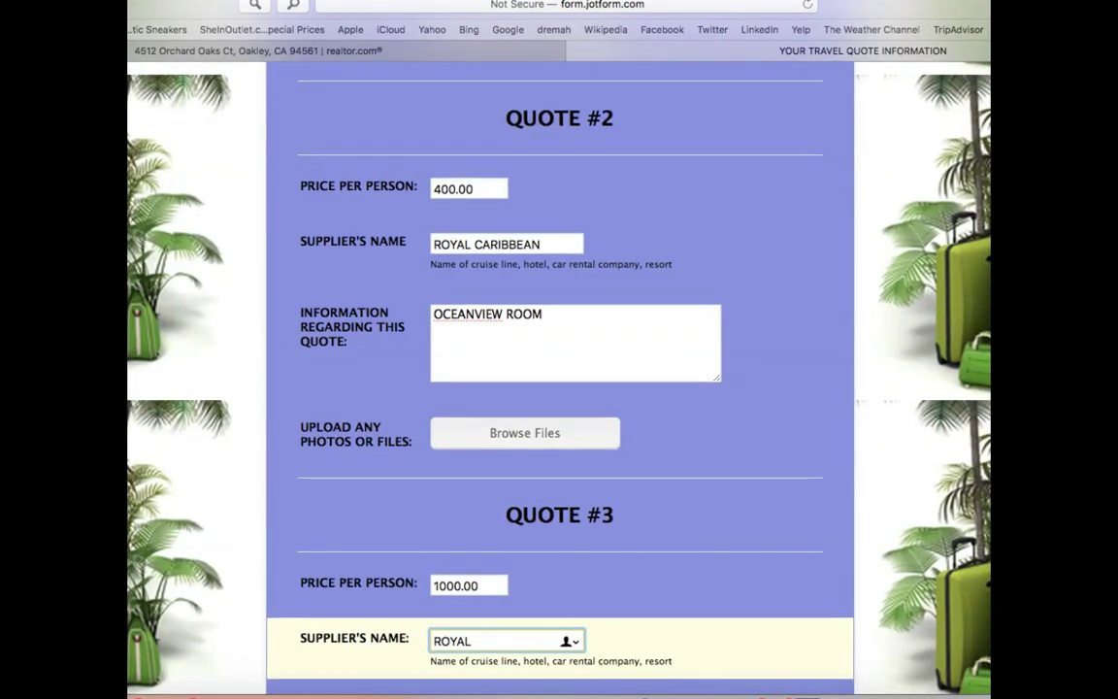
pyautogui.write(' CARIBB')
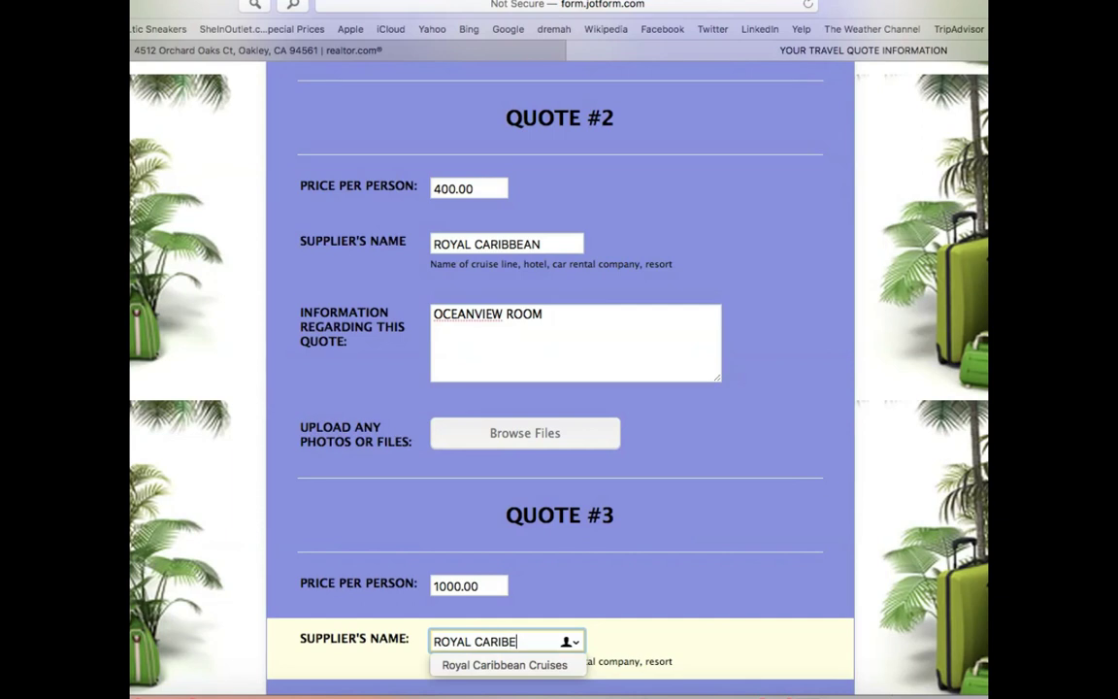
pyautogui.write('EAN')
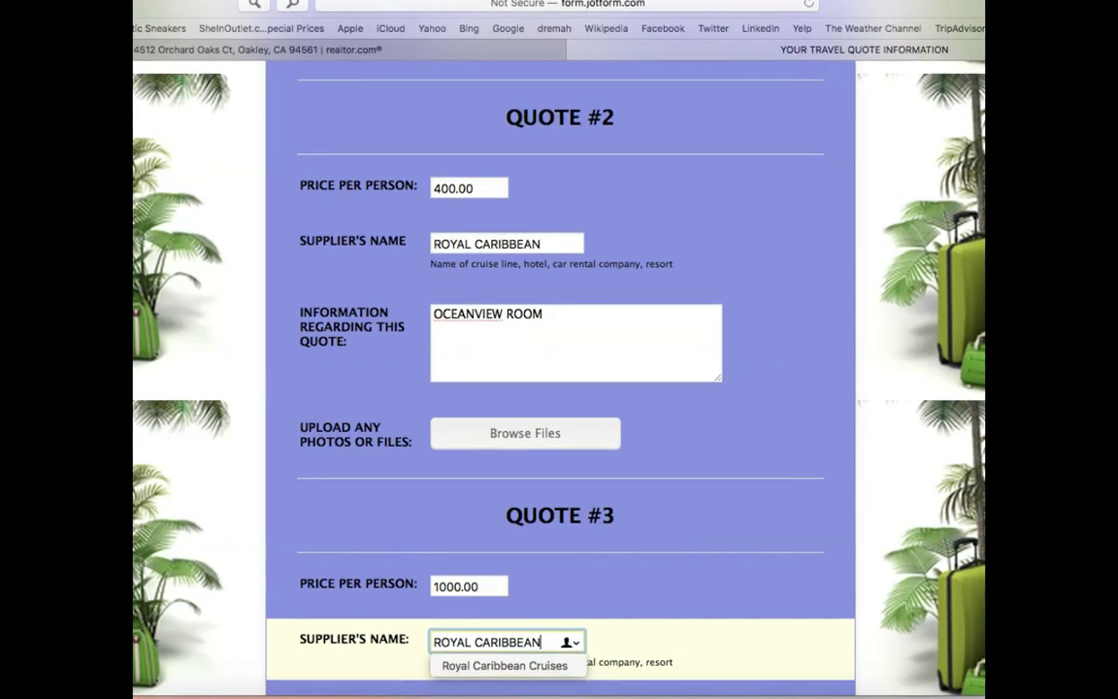
# - Enter SUITE as Quote #3's information and save the form
pyautogui.scroll(-5, 560, 388)
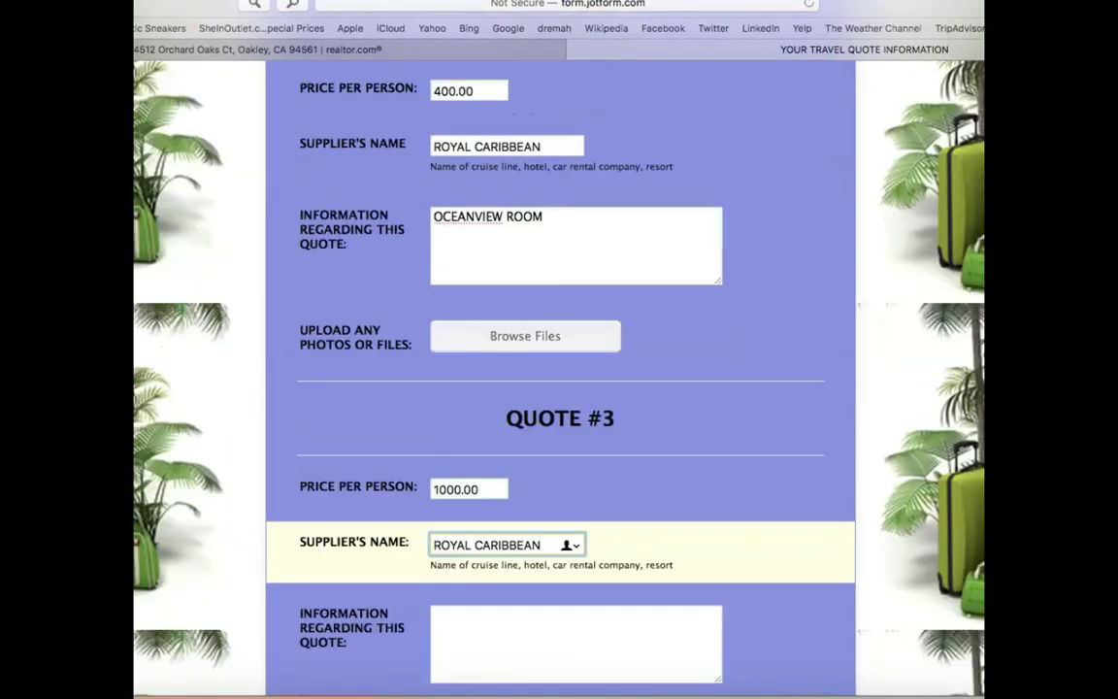
pyautogui.press('Tab')
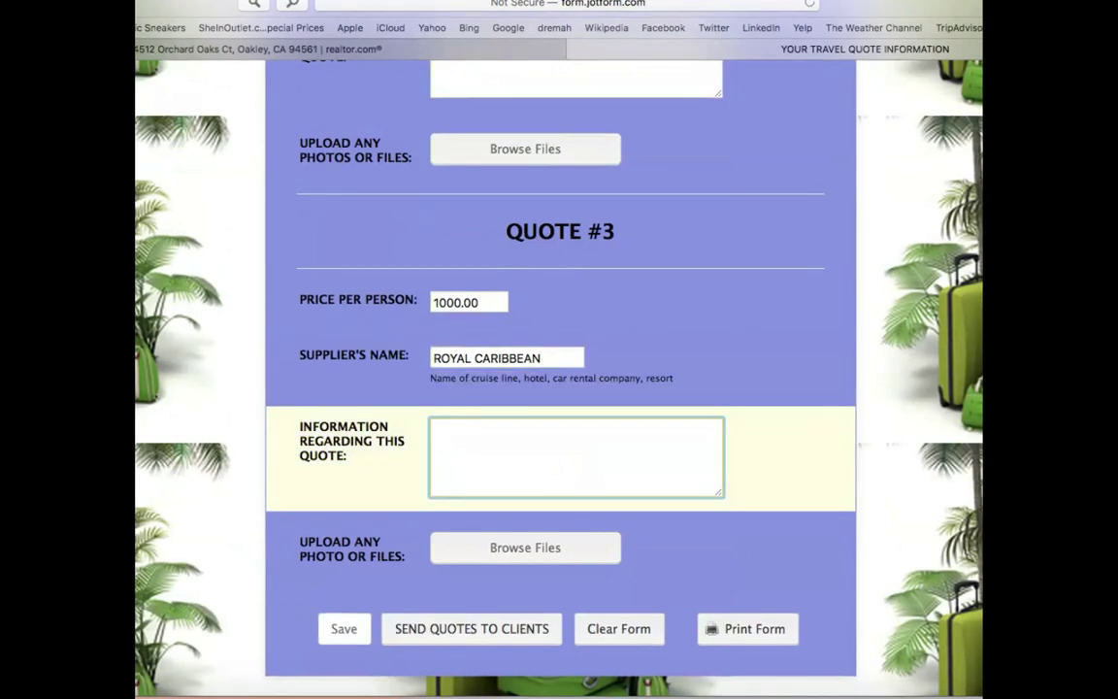
pyautogui.write('SUITE')
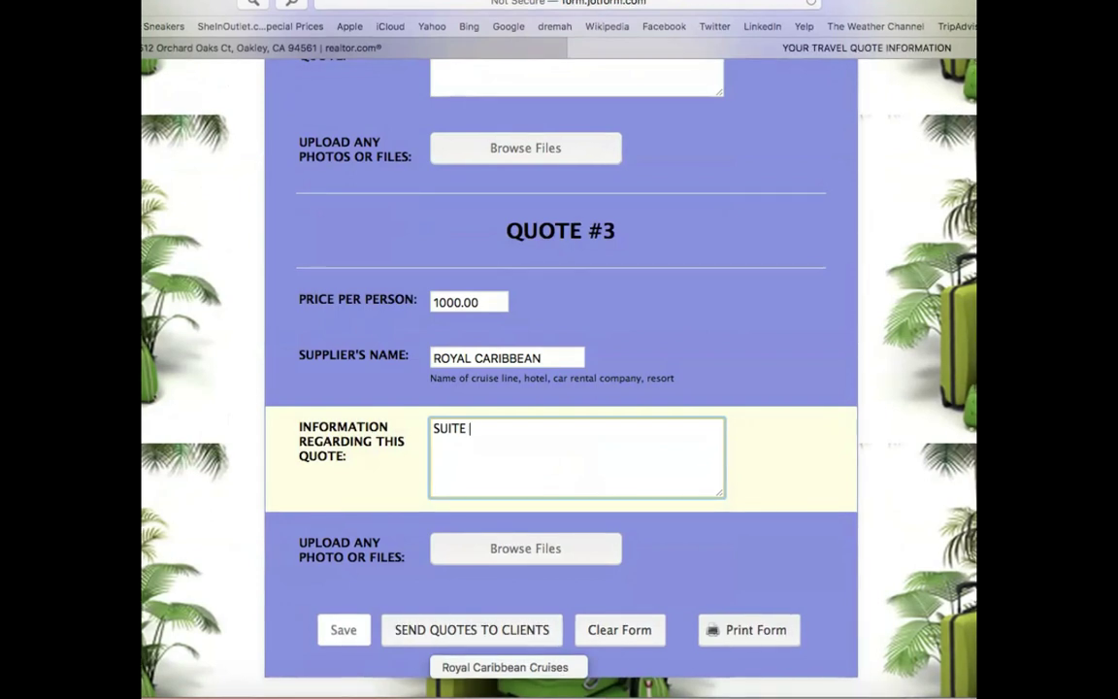
pyautogui.scroll(5, 559, 388)
pyautogui.scroll(-5, 559, 388)
pyautogui.click(343, 599)
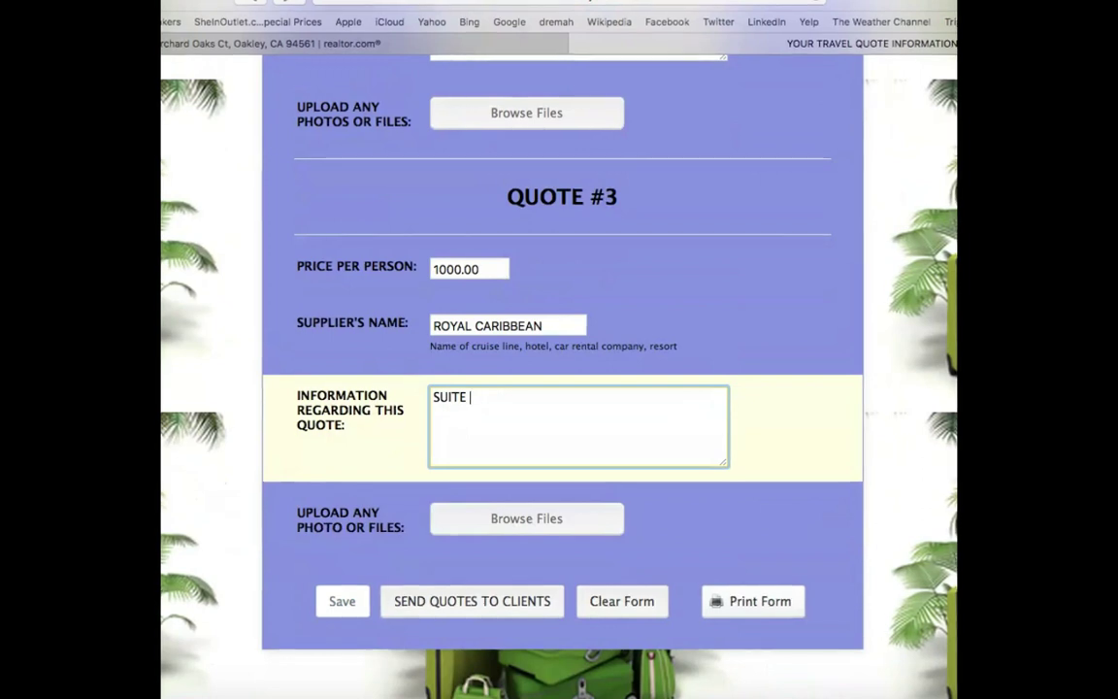
pyautogui.press('Tab')
pyautogui.press('super+p')
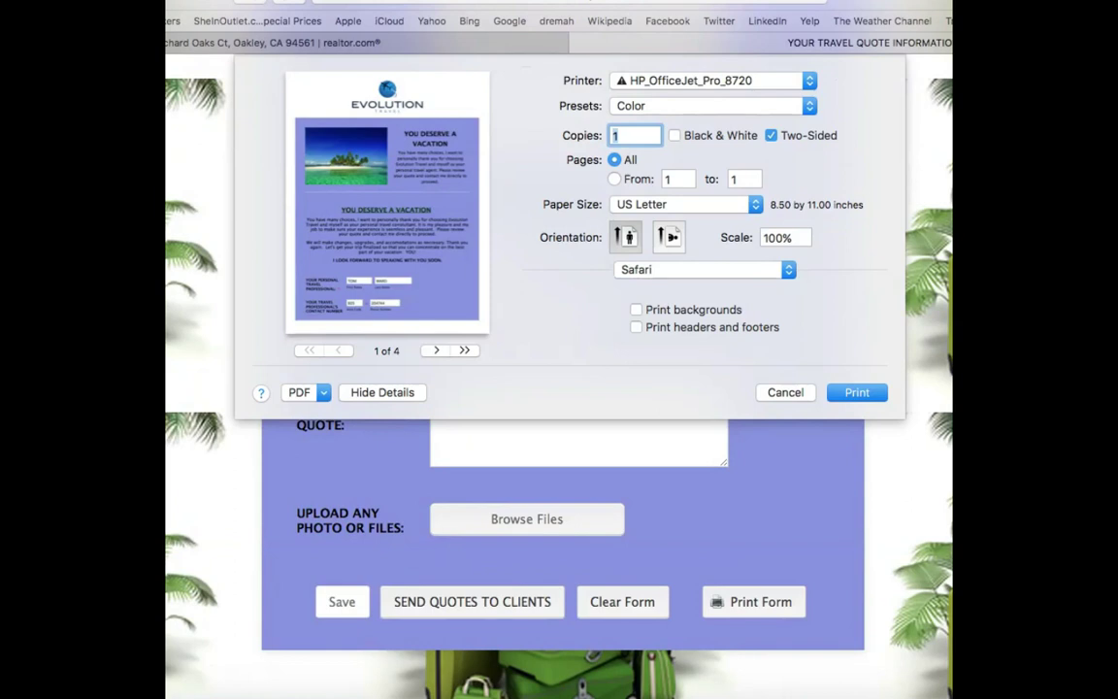
pyautogui.press('pagedown')
pyautogui.press('pagedown')
pyautogui.press('pagedown')
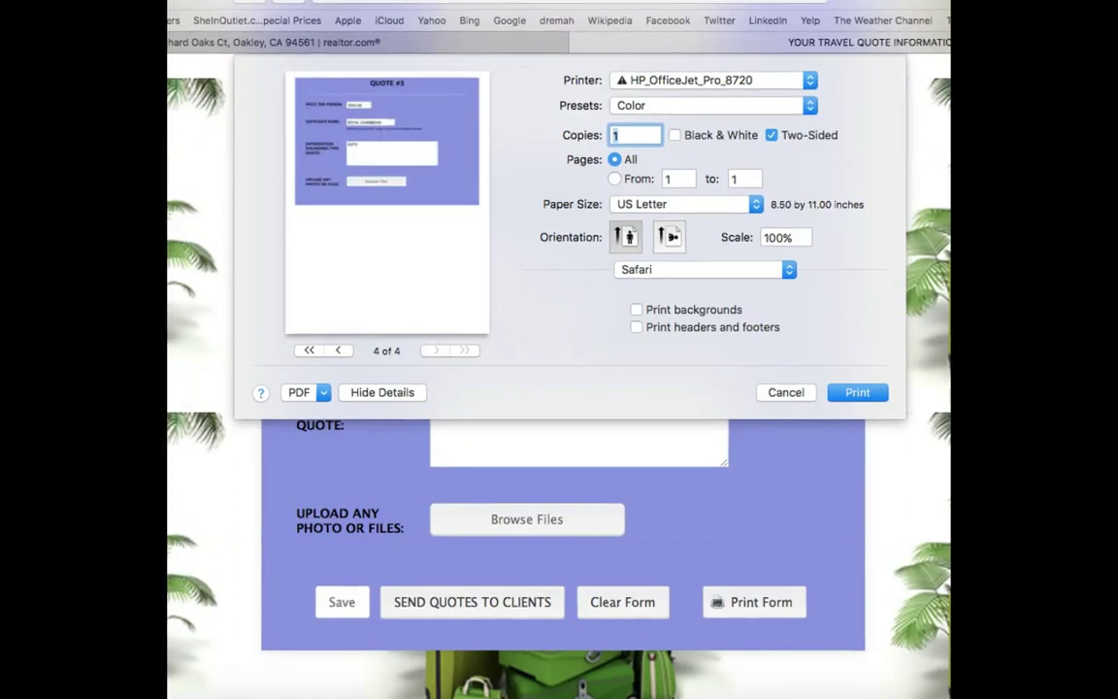
pyautogui.press('pageup')
pyautogui.press('pageup')
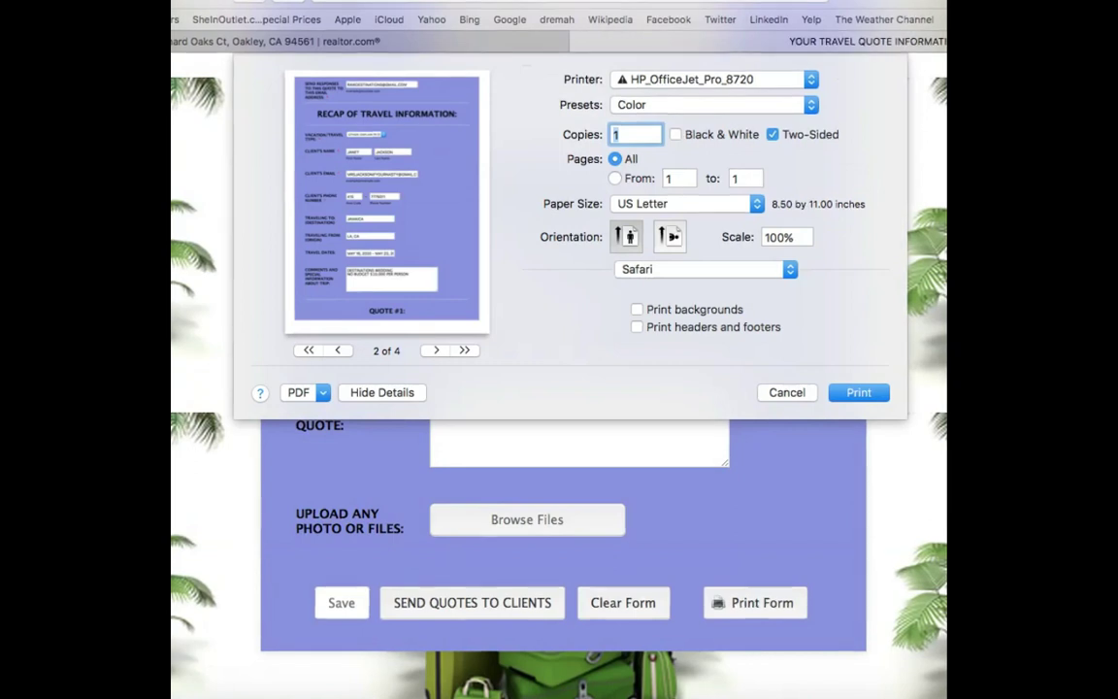
pyautogui.press('Escape')
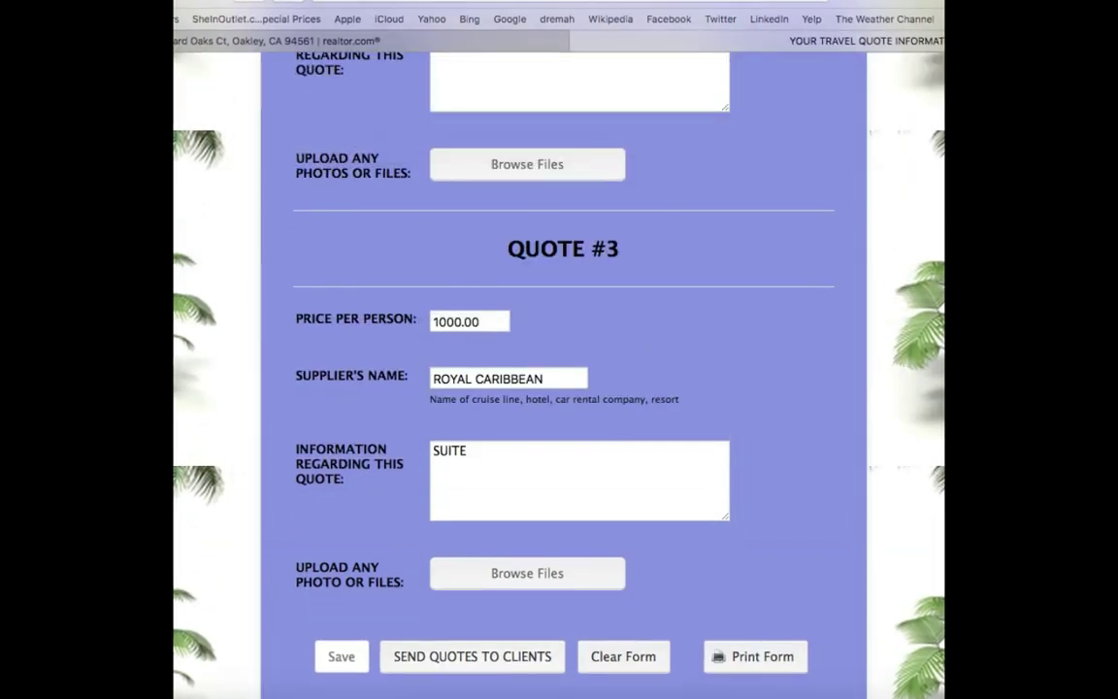
# - Submit the travel quote form via SEND QUOTES TO CLIENTS to reach the Thank You page
pyautogui.press('Return')
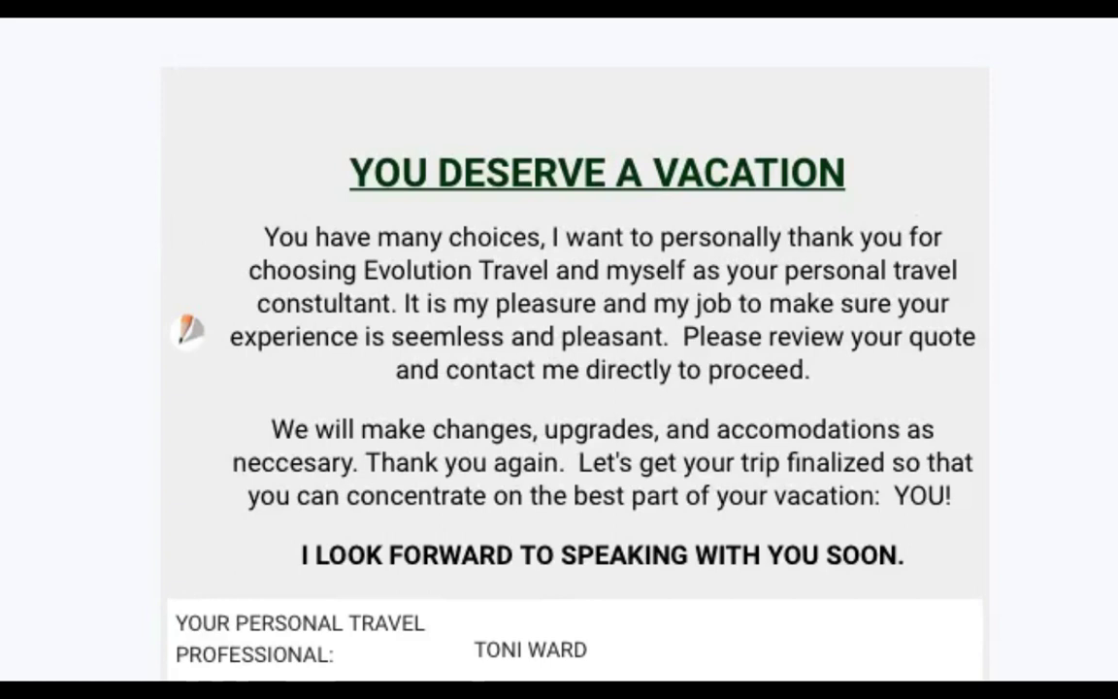
# - Review Quotes #1–#3 in the received email, then start a forward of it
pyautogui.scroll(-4, 559, 350)
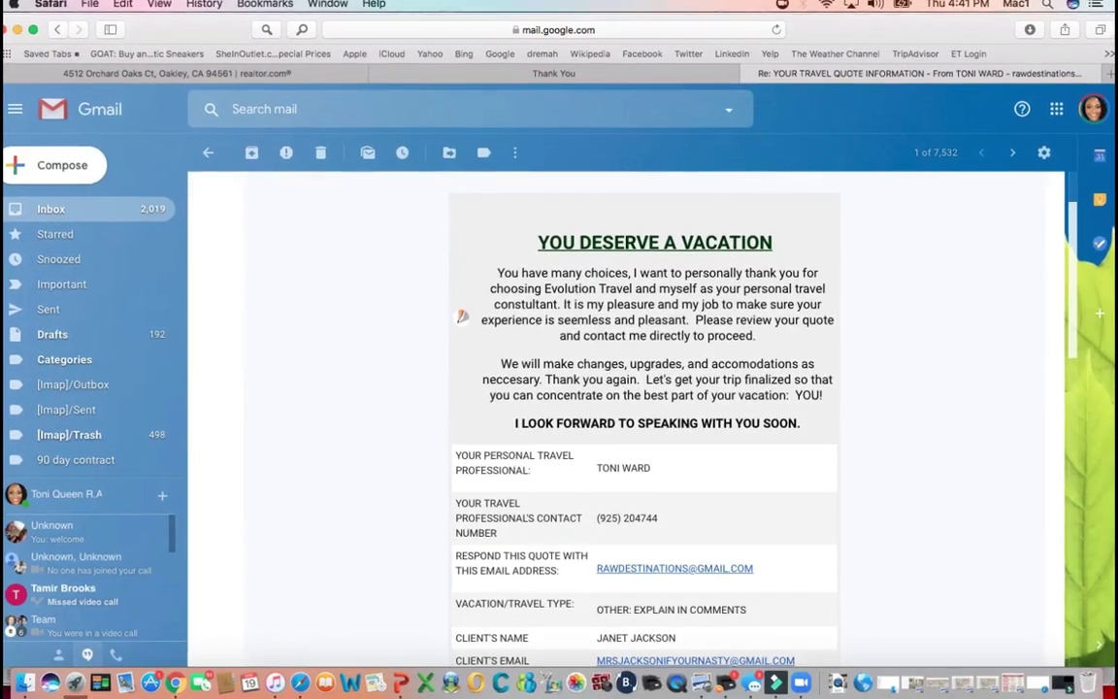
pyautogui.scroll(-5, 462, 316)
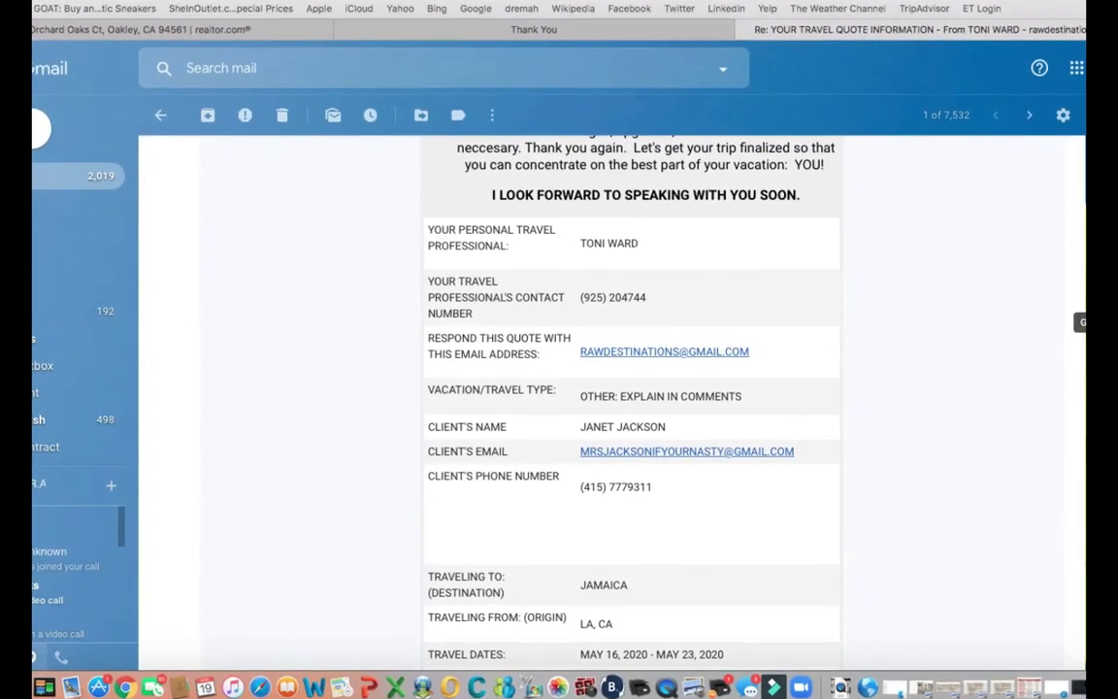
pyautogui.scroll(2, 631, 388)
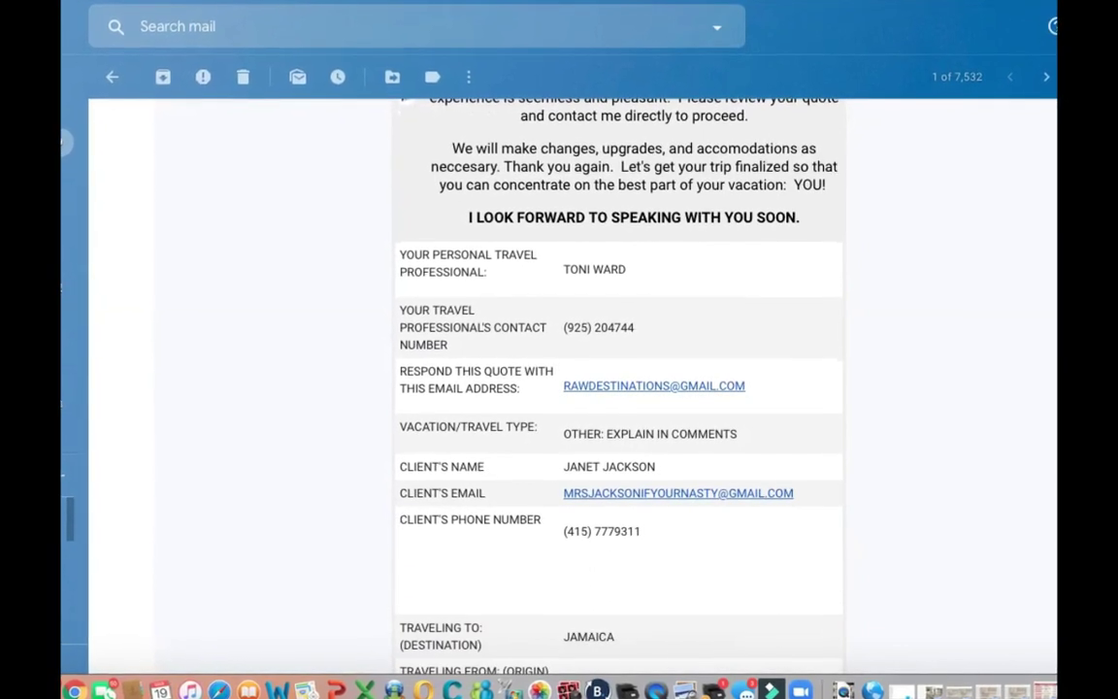
pyautogui.scroll(-5, 616, 379)
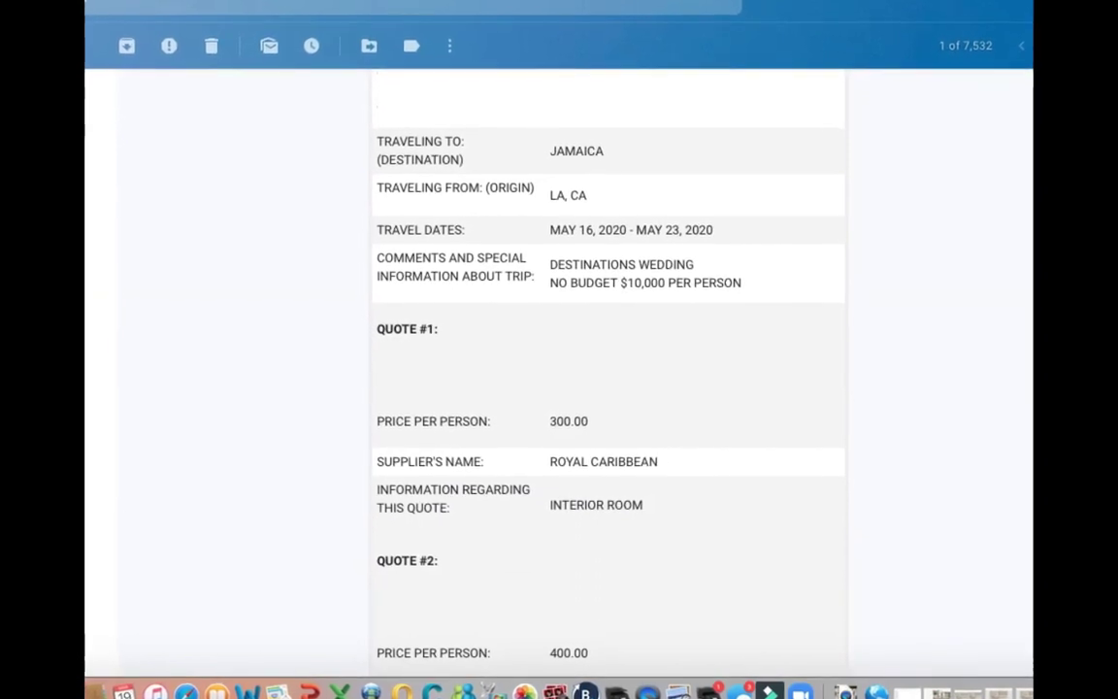
pyautogui.scroll(-5, 608, 388)
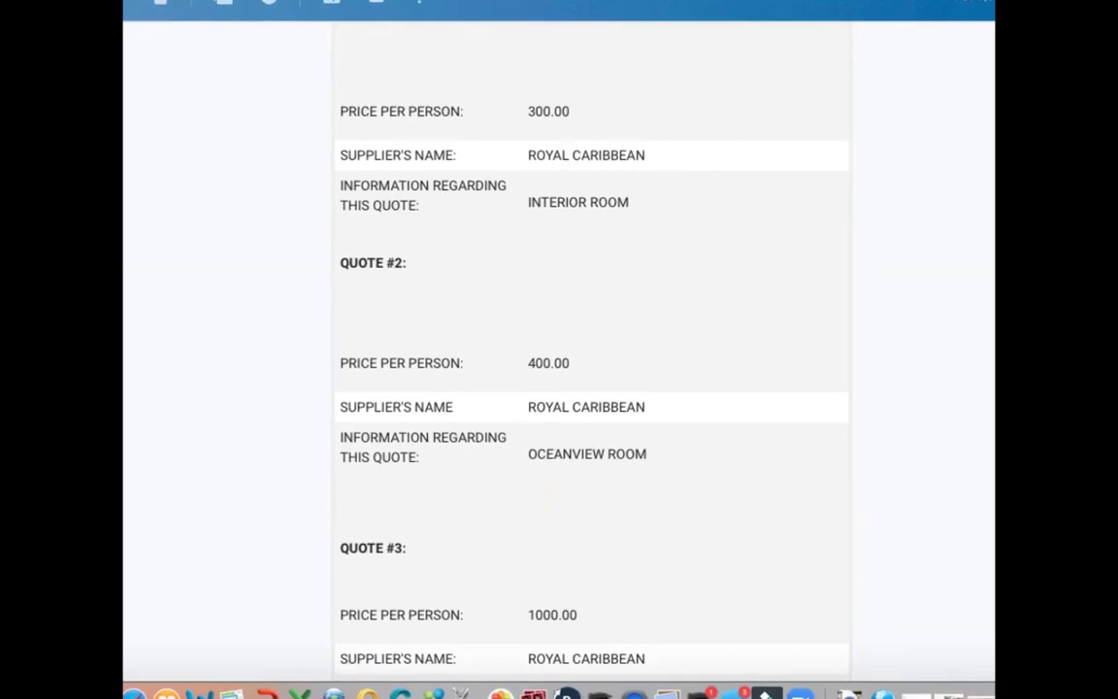
pyautogui.scroll(-4, 590, 349)
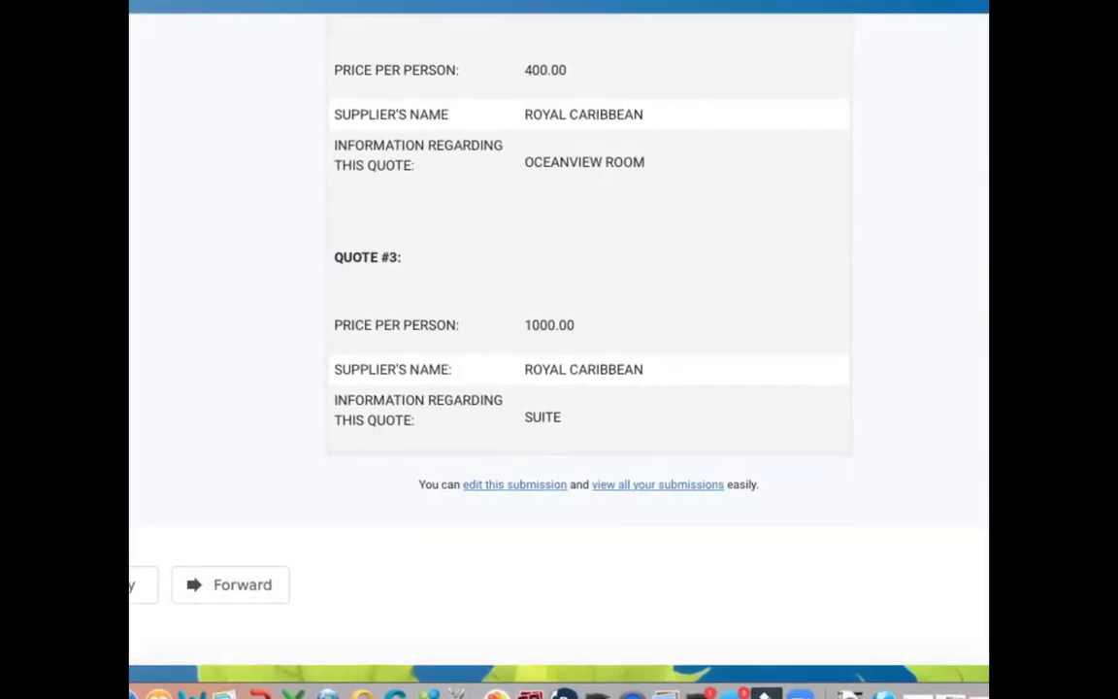
pyautogui.scroll(3, 590, 349)
pyautogui.scroll(-3, 589, 349)
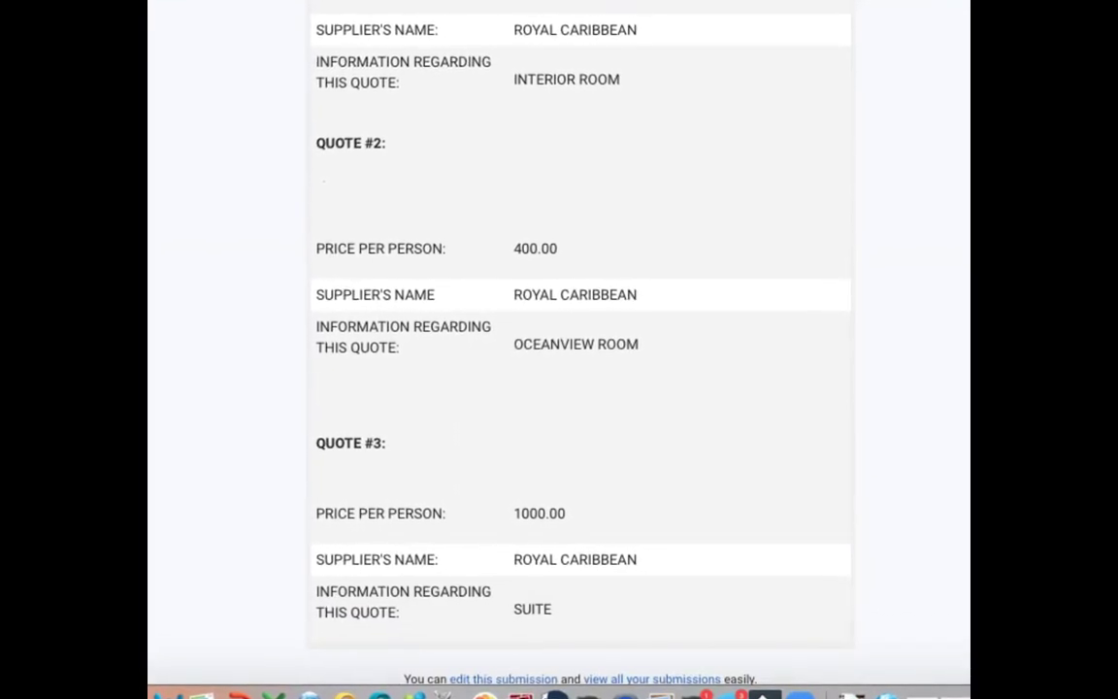
pyautogui.scroll(-4, 590, 350)
pyautogui.scroll(-2, 559, 349)
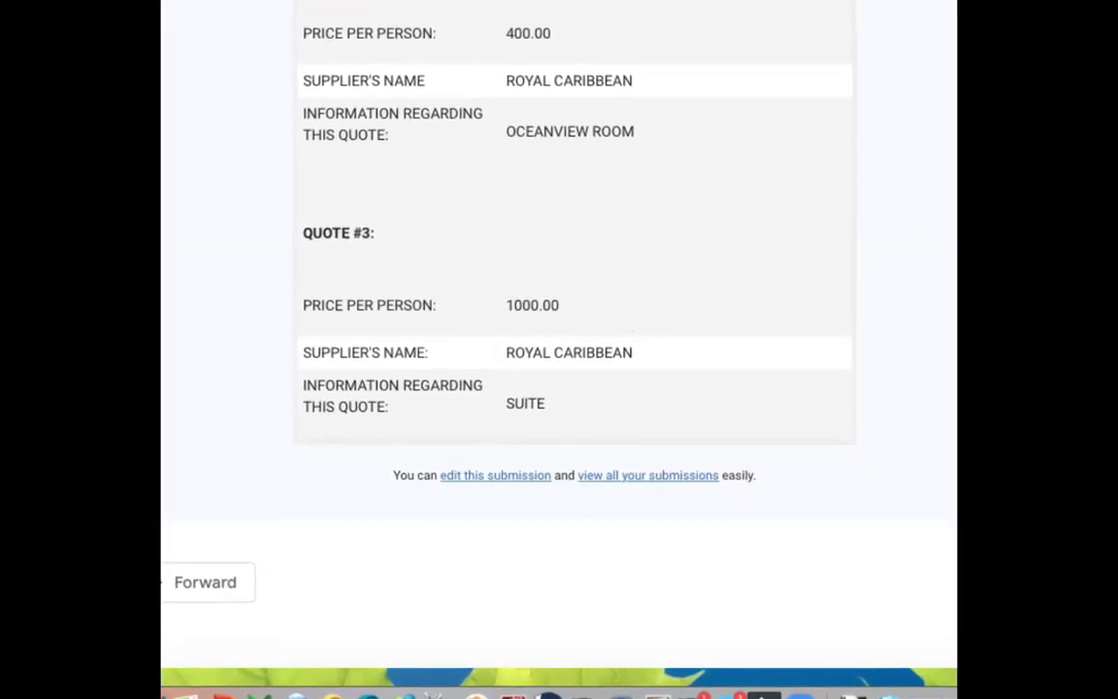
pyautogui.press('f')
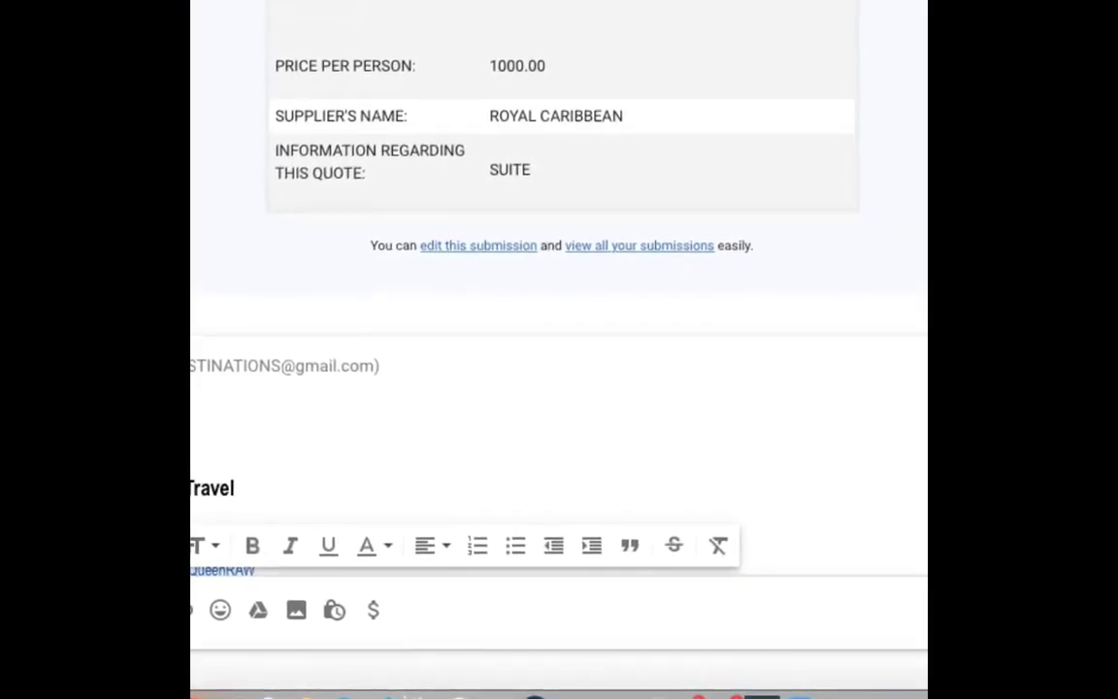
pyautogui.scroll(20, 559, 349)
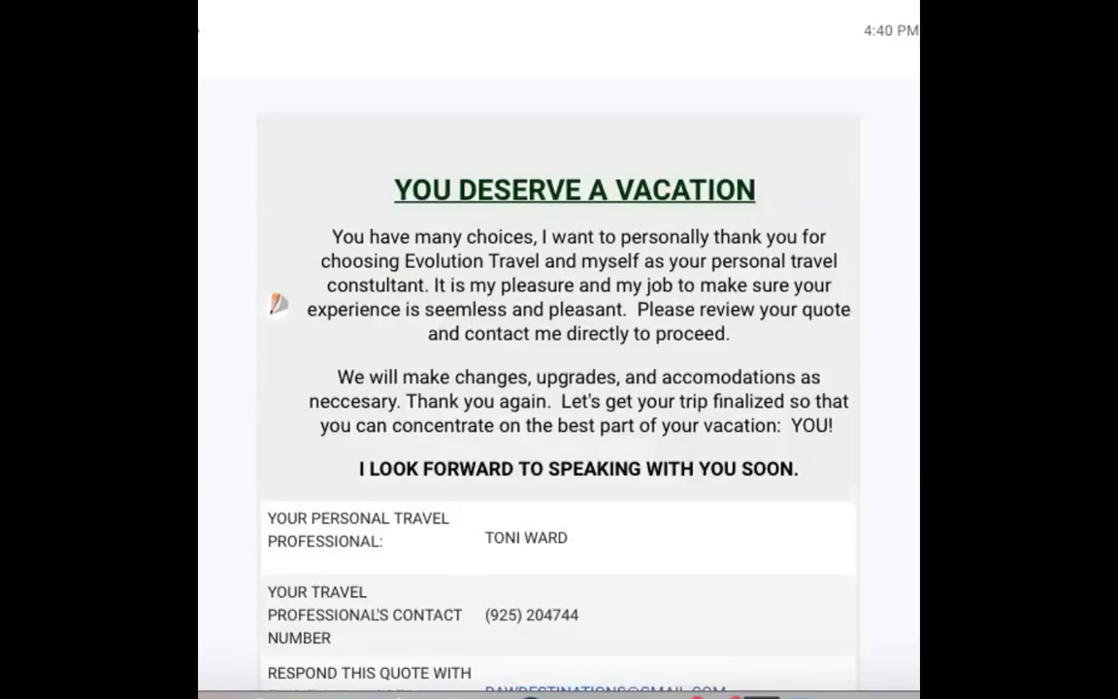